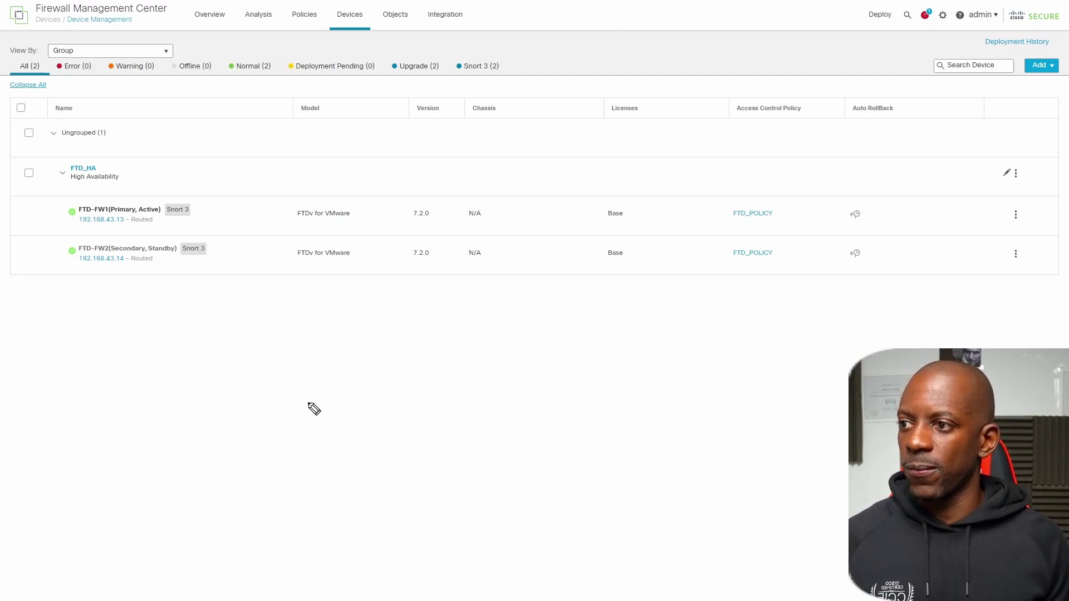
- Sketch labelled boxes for the FMC and the first firewall, FW1
mouse_move(306, 394)
mouse_down()
mouse_move(271, 444)
mouse_move(290, 381)
mouse_move(270, 444)
mouse_move(242, 441)
mouse_up()
mouse_move(246, 402)
mouse_down()
mouse_move(248, 422)
mouse_move(295, 412)
mouse_up()
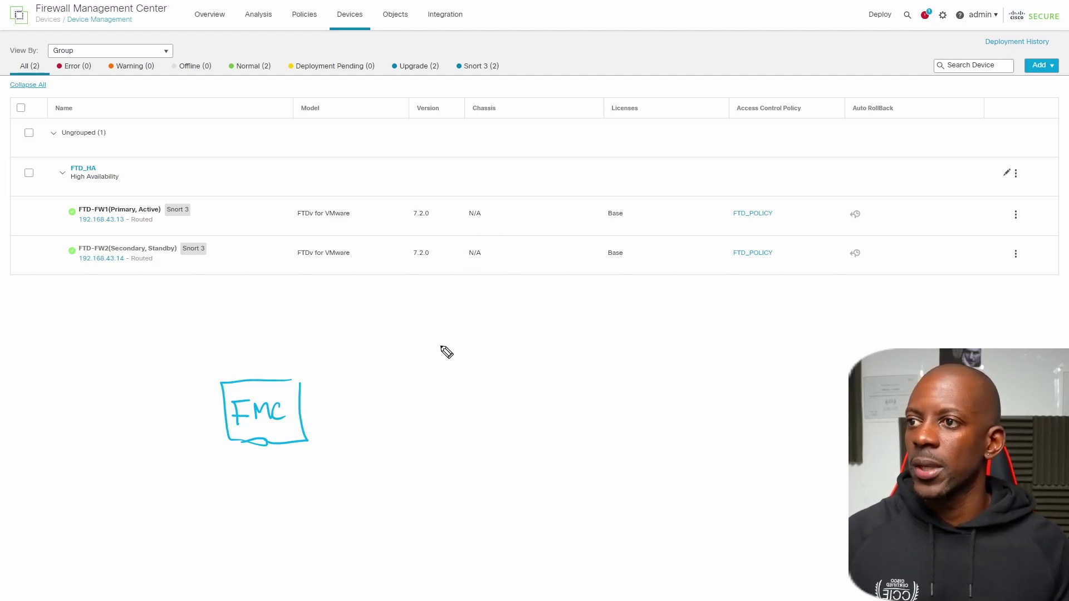
drag(471, 334, 423, 374)
drag(434, 334, 446, 371)
drag(418, 349, 464, 355)
mouse_move(409, 294)
mouse_down()
mouse_move(426, 293)
mouse_move(419, 318)
mouse_up()
mouse_move(411, 307)
mouse_down()
mouse_move(446, 296)
mouse_move(461, 314)
mouse_up()
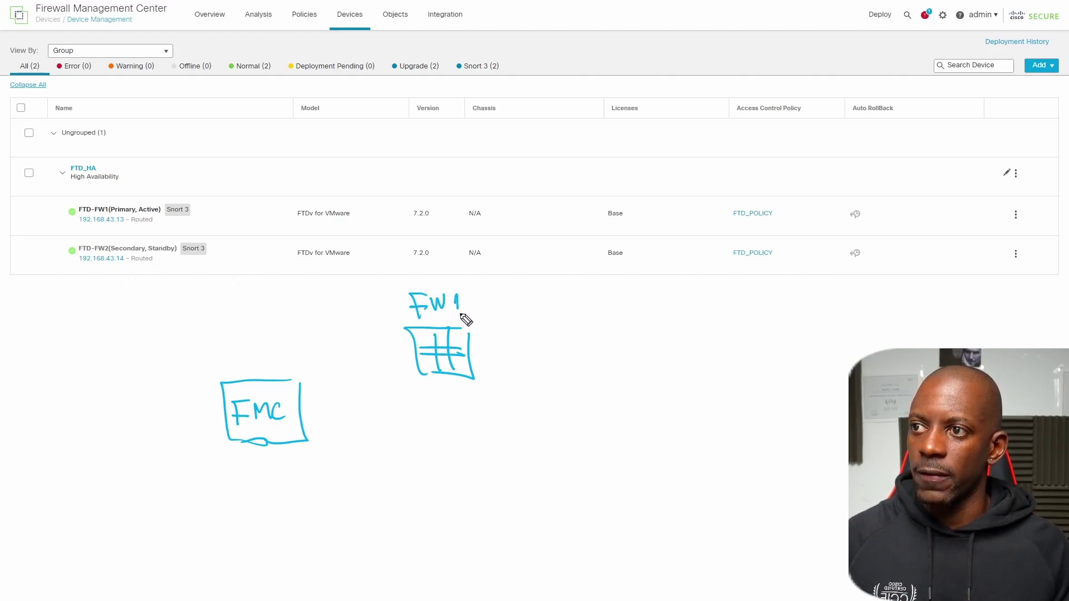
- Sketch a brick-lined box for the second firewall and label it FW2
mouse_move(474, 487)
mouse_down()
mouse_move(477, 518)
mouse_move(444, 512)
mouse_up()
mouse_move(466, 478)
mouse_down()
mouse_move(426, 475)
mouse_move(436, 511)
mouse_up()
mouse_move(445, 488)
mouse_down()
mouse_move(445, 511)
mouse_move(472, 493)
mouse_up()
drag(427, 504, 473, 504)
drag(426, 531, 447, 532)
drag(438, 532, 440, 558)
drag(430, 545, 491, 549)
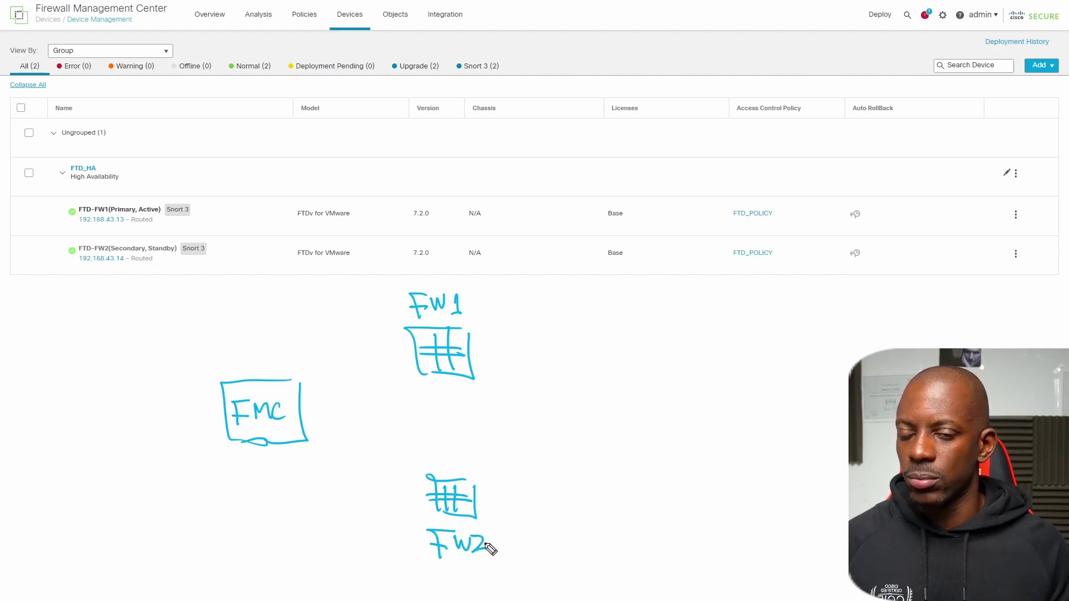
- Draw the LAN line linking FMC, FW1 and FW2, and write LAN under it
mouse_move(415, 350)
mouse_down()
mouse_move(378, 351)
mouse_move(365, 462)
mouse_move(392, 499)
mouse_move(432, 499)
mouse_up()
drag(363, 408, 311, 406)
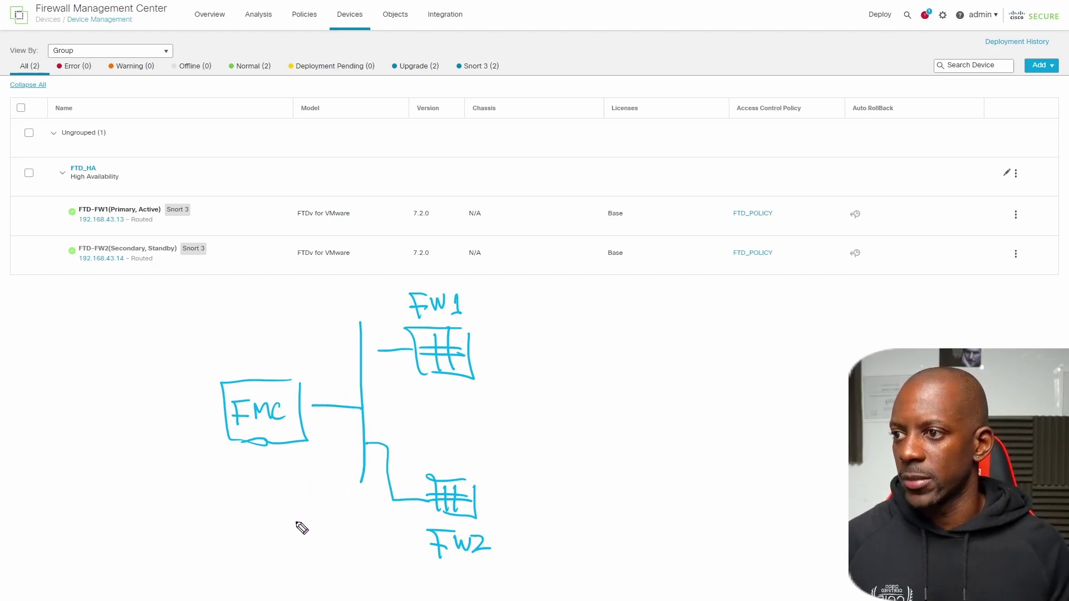
mouse_move(282, 540)
mouse_down()
mouse_move(282, 561)
mouse_move(294, 560)
mouse_up()
mouse_move(301, 559)
mouse_down()
mouse_move(309, 548)
mouse_move(313, 561)
mouse_up()
drag(303, 553, 315, 553)
drag(318, 561, 336, 539)
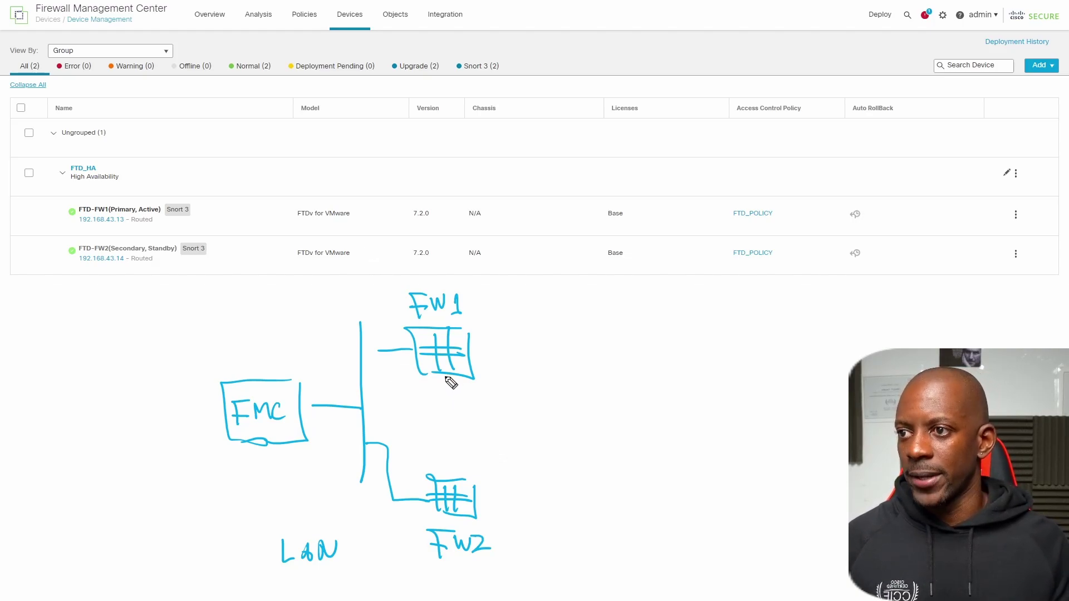
- Draw the FO failover link between FW1 and FW2, plus their outside connections to a cloud
drag(443, 374, 446, 482)
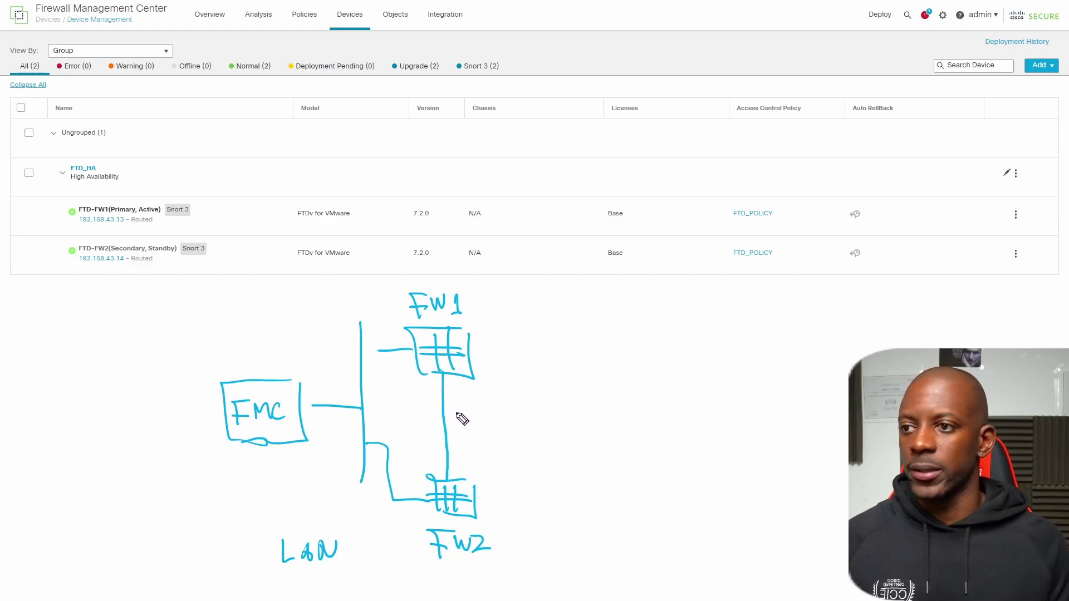
mouse_move(463, 418)
mouse_down()
mouse_move(456, 437)
mouse_move(475, 429)
mouse_move(465, 420)
mouse_up()
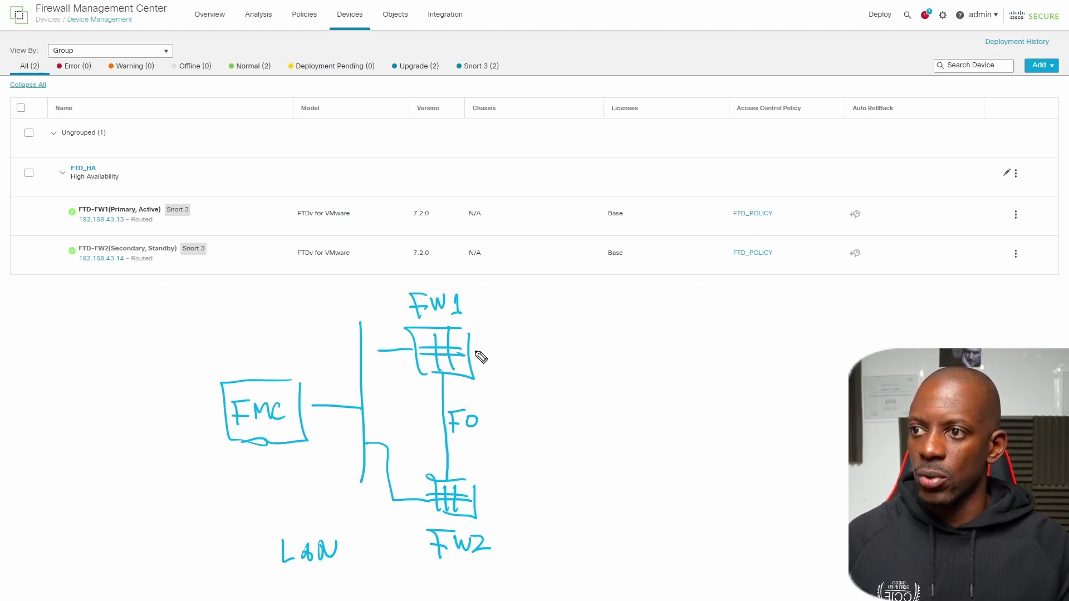
drag(473, 361, 522, 359)
drag(475, 502, 525, 502)
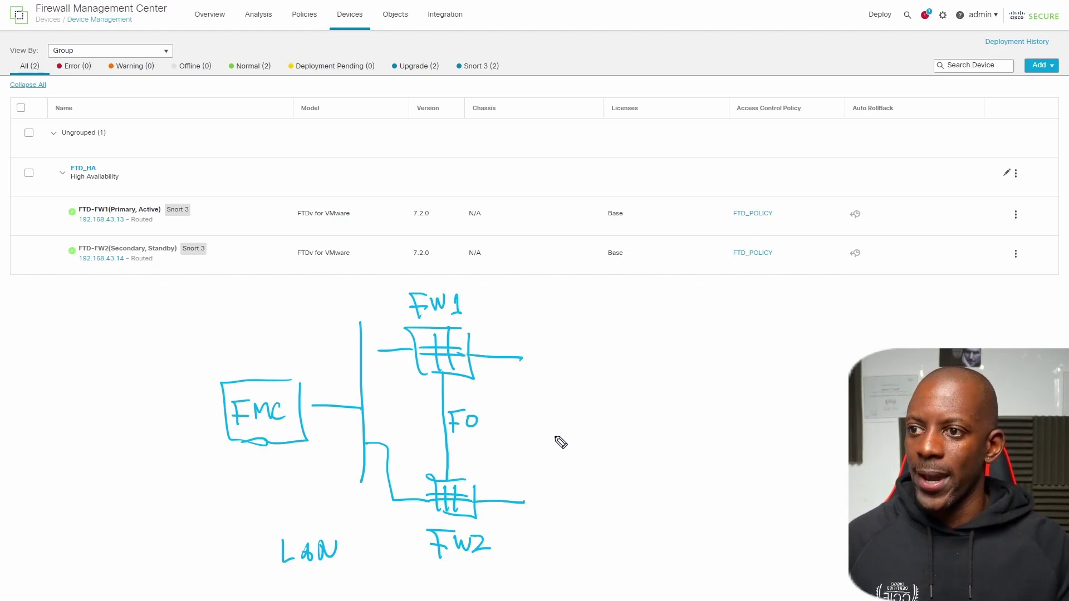
mouse_move(551, 330)
mouse_down()
mouse_move(542, 419)
mouse_move(553, 511)
mouse_move(637, 440)
mouse_move(575, 344)
mouse_move(554, 345)
mouse_up()
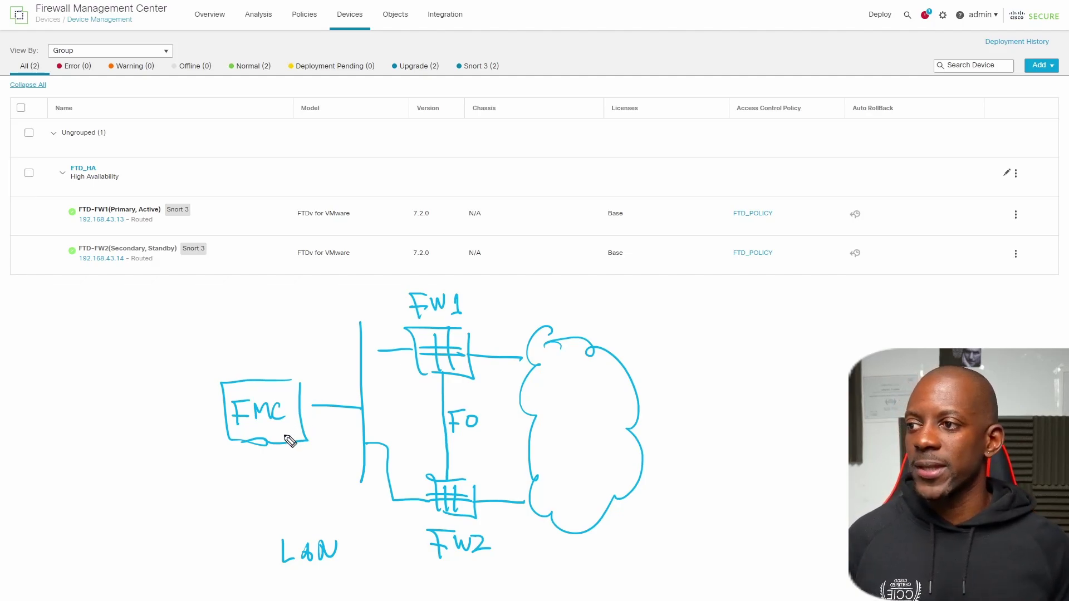
- Mark a circled 1 beside the FMC box and underline the FW2 label
drag(191, 413, 192, 425)
mouse_move(190, 399)
mouse_down()
mouse_move(210, 434)
mouse_move(178, 401)
mouse_up()
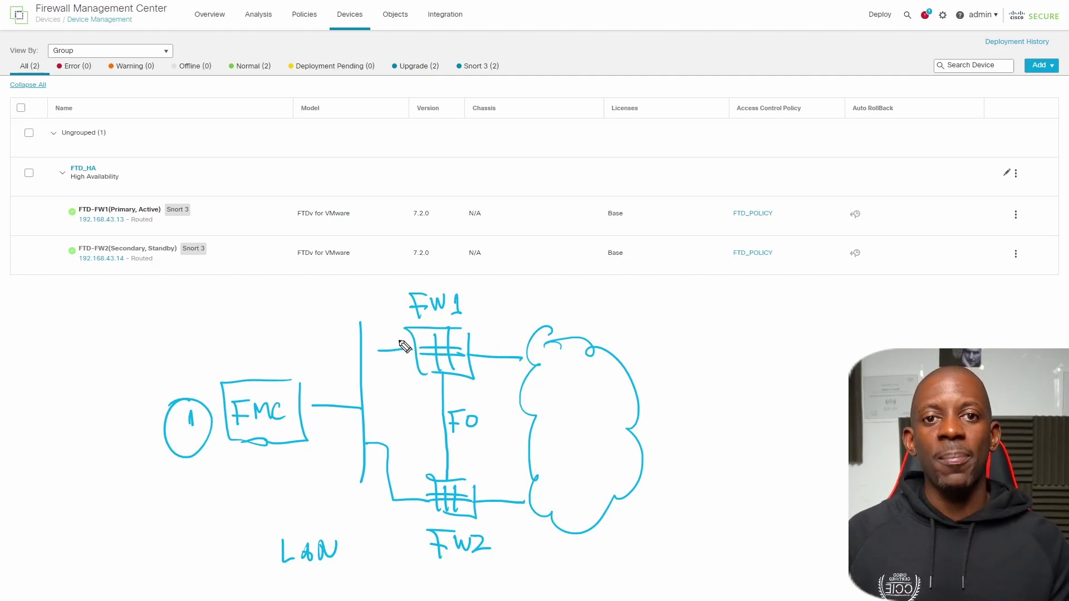
drag(439, 576, 482, 572)
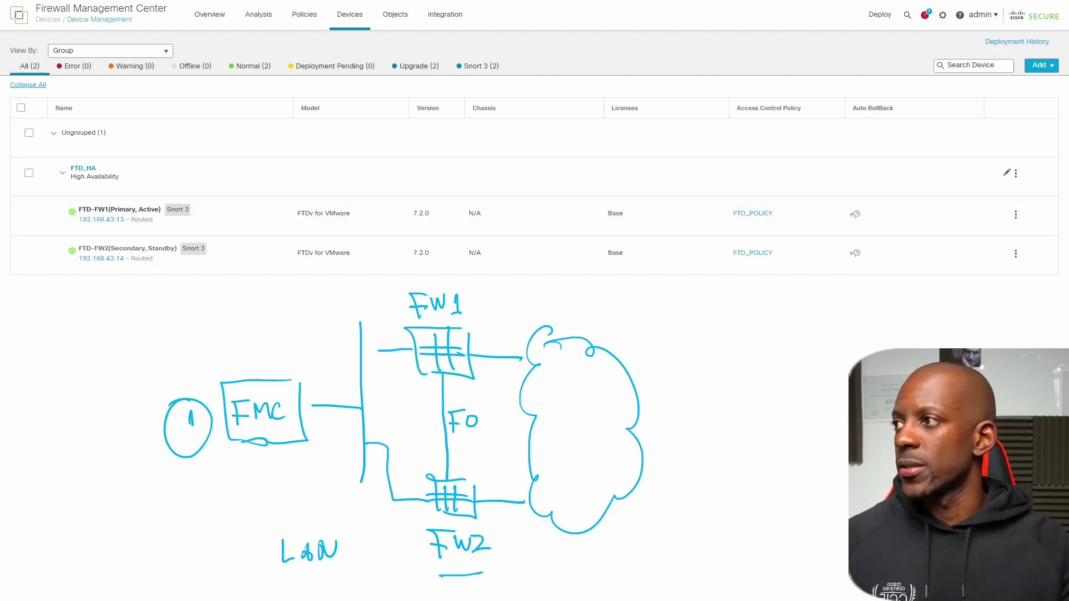
- Clear the sketch and check the FMC version under the gear and Help > About menus
key(Escape)
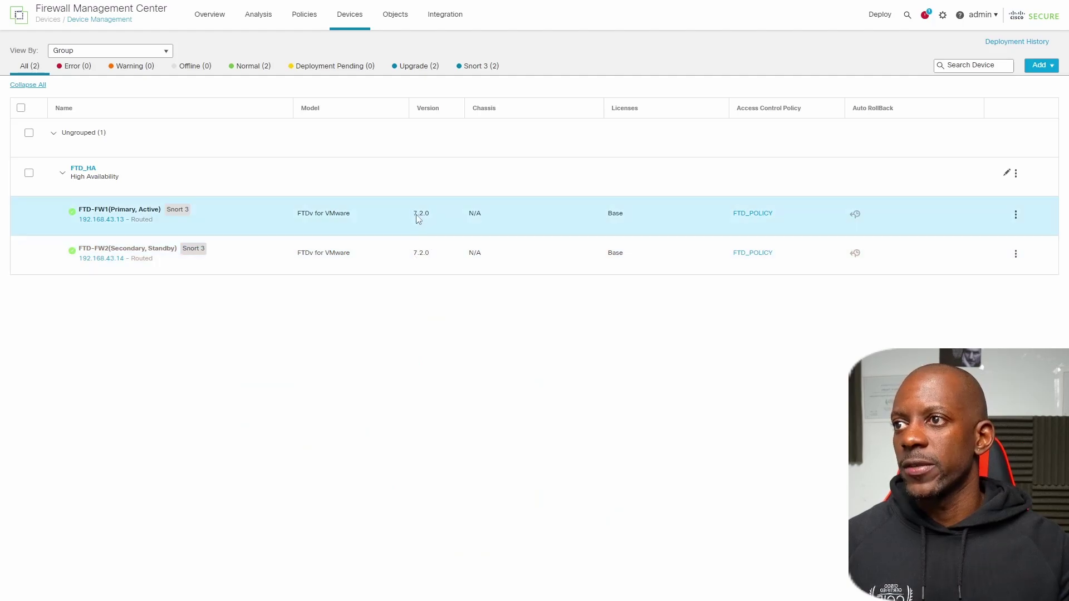
click(943, 17)
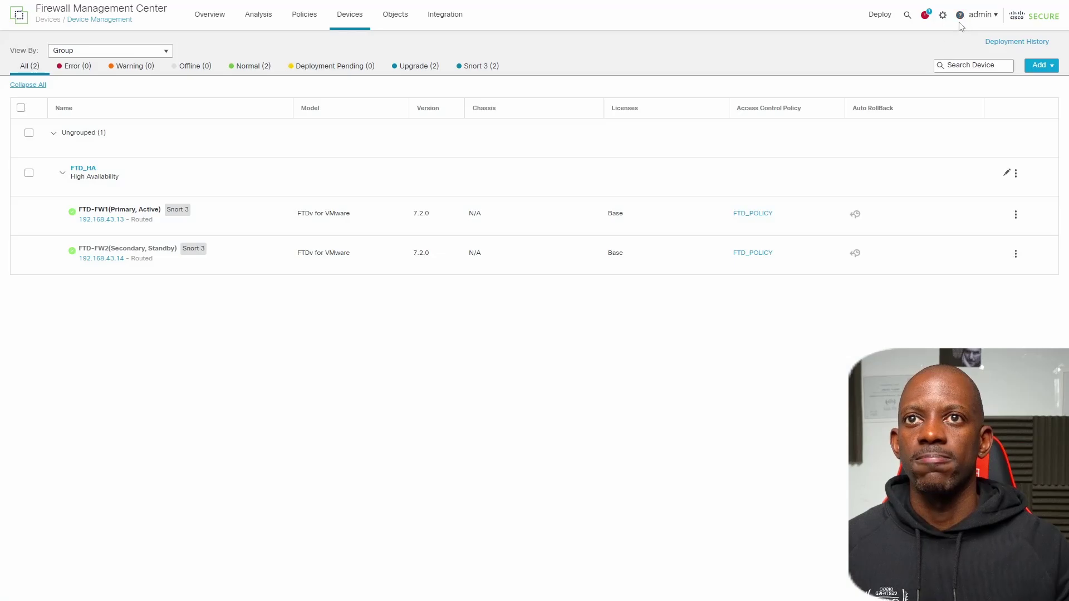
click(960, 15)
click(963, 67)
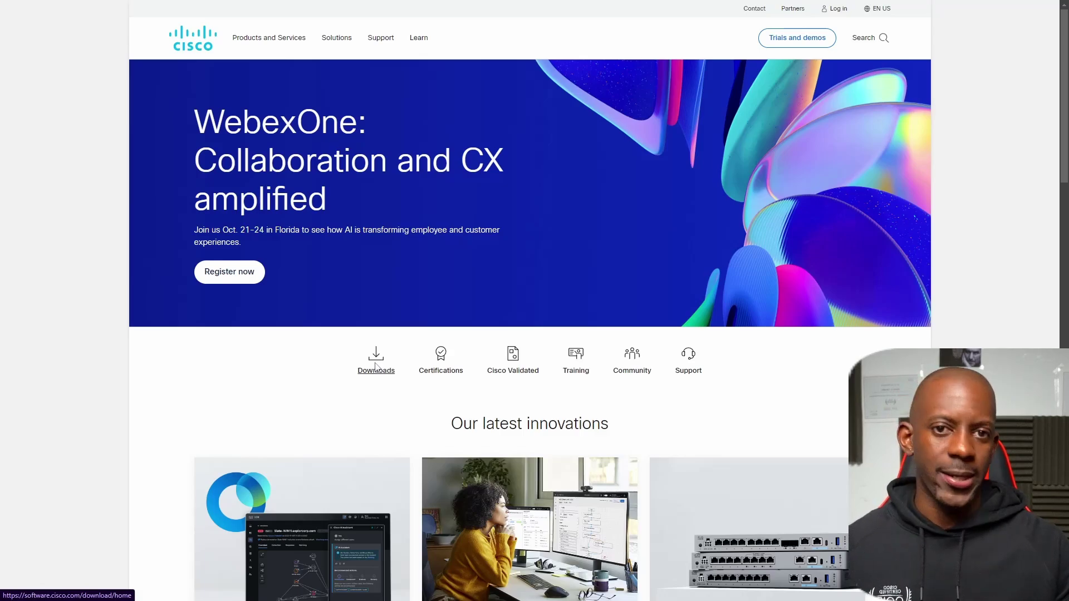
- Search Cisco Software Download for 'management center' and select Secure Firewall Management Center Virtual
click(389, 375)
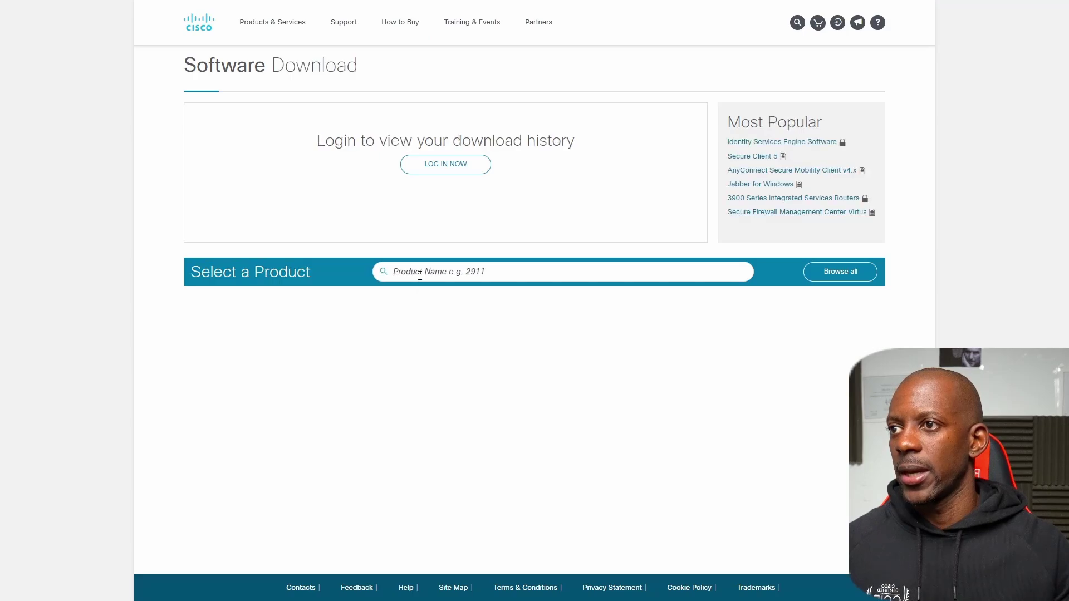
click(420, 273)
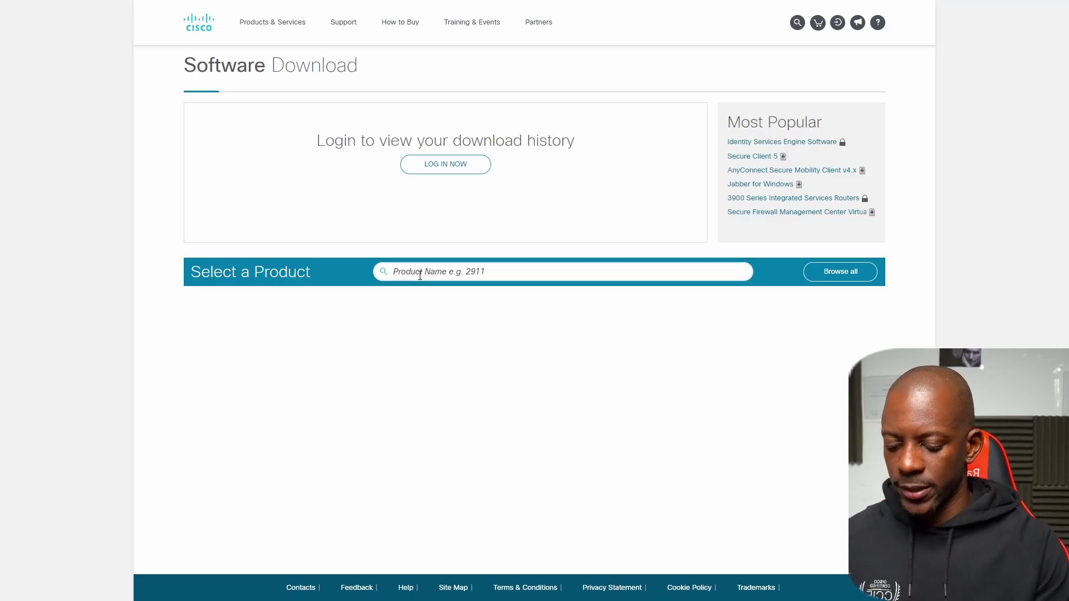
text(management center)
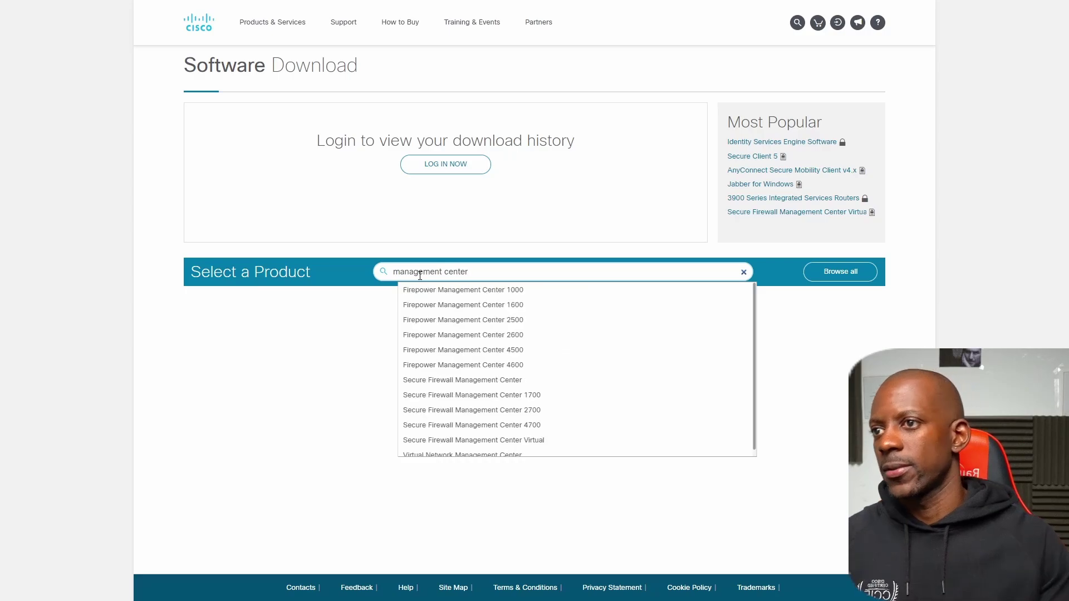
scroll(501, 353, down, 1)
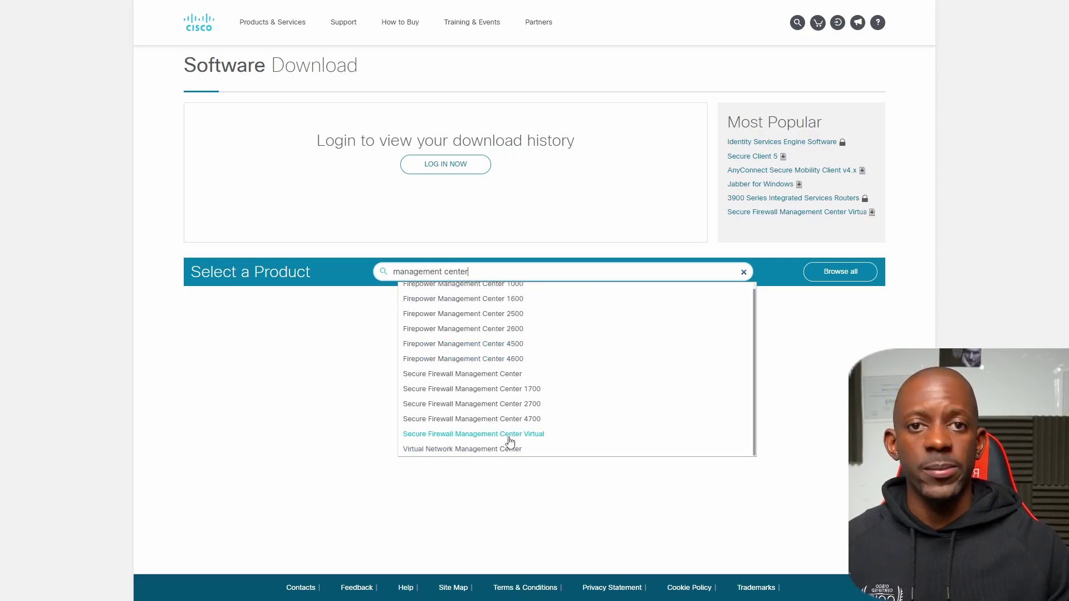
click(508, 438)
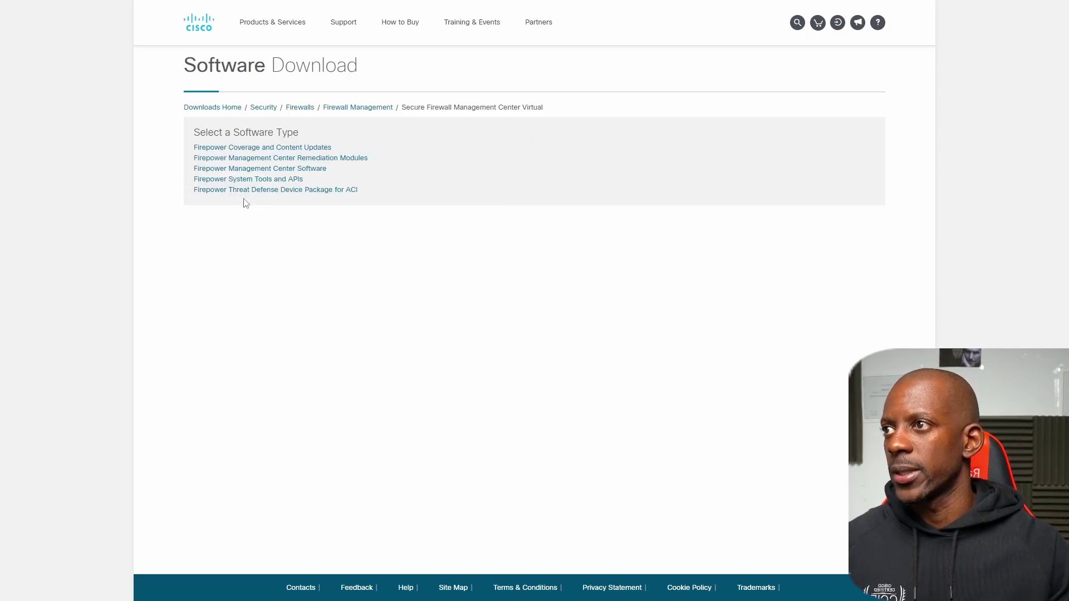
- Browse Firepower Management Center Software releases under 7.2 to the 7.2.8 upgrade files
click(204, 171)
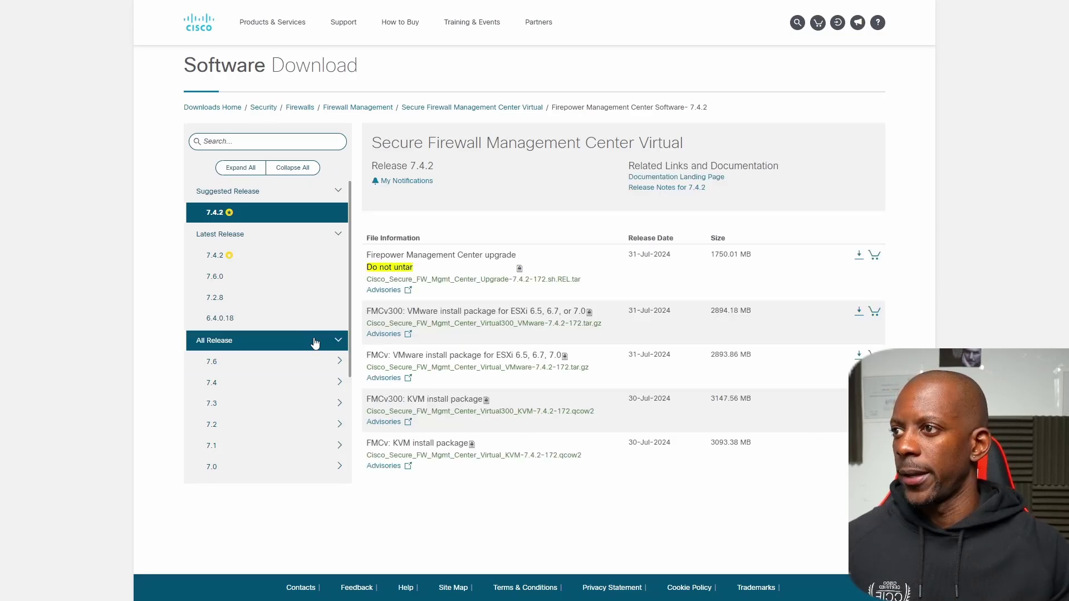
scroll(298, 423, down, 1)
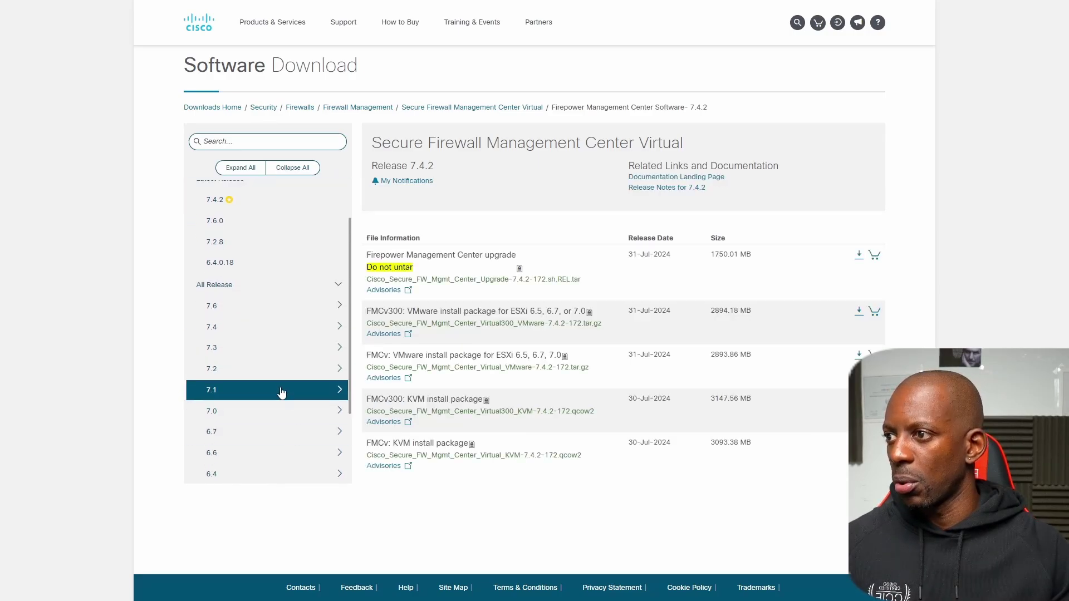
click(251, 369)
scroll(250, 456, down, 2)
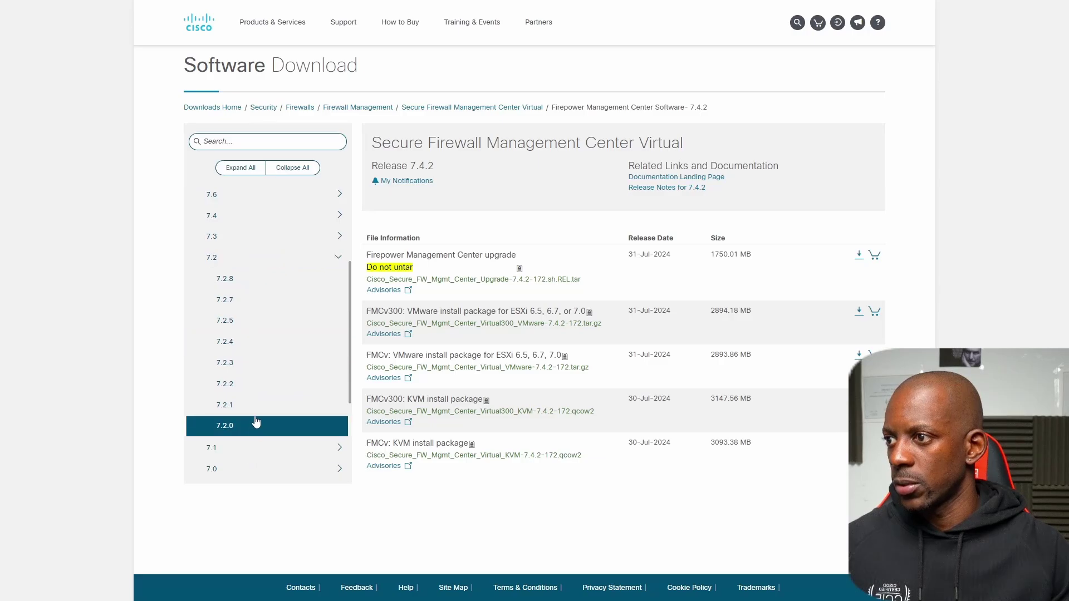
click(237, 426)
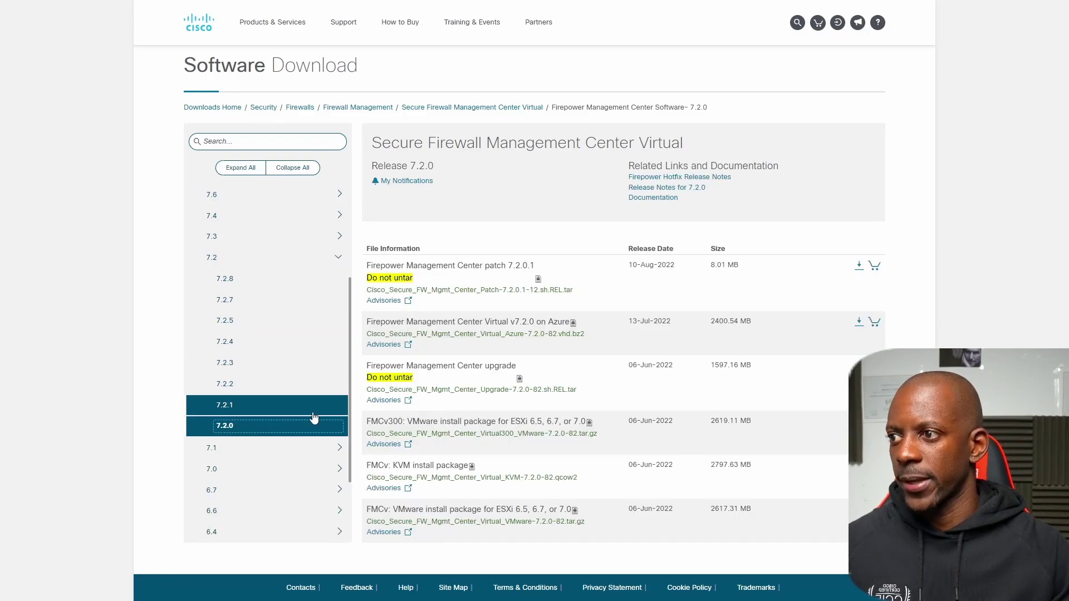
scroll(309, 420, up, 2)
click(232, 400)
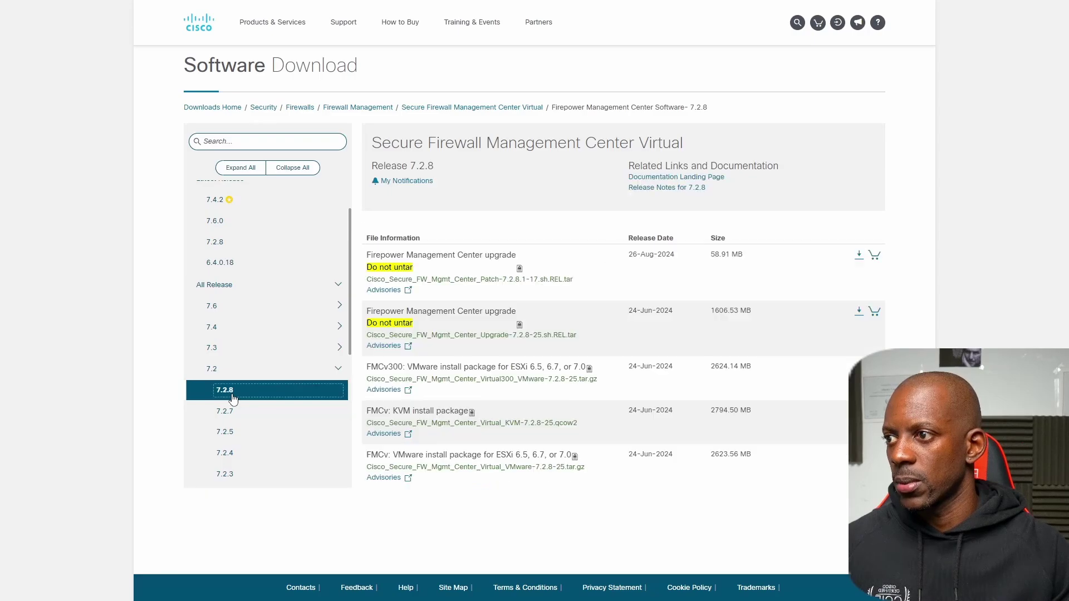
mouse_move(496, 326)
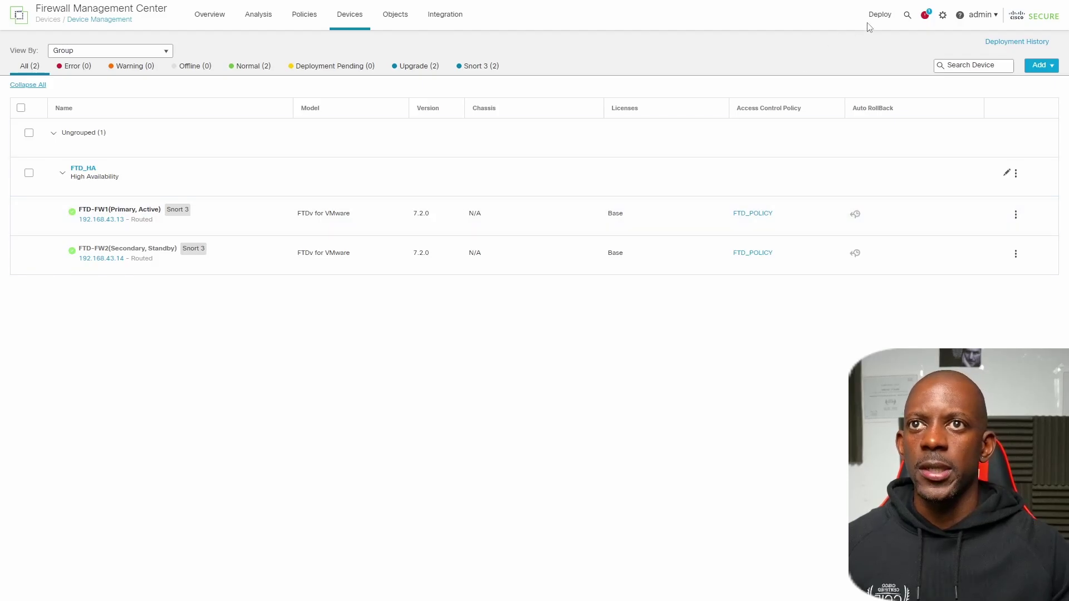
- In System > Updates, upload the 7.2.8-25 Management Center upgrade package
click(943, 16)
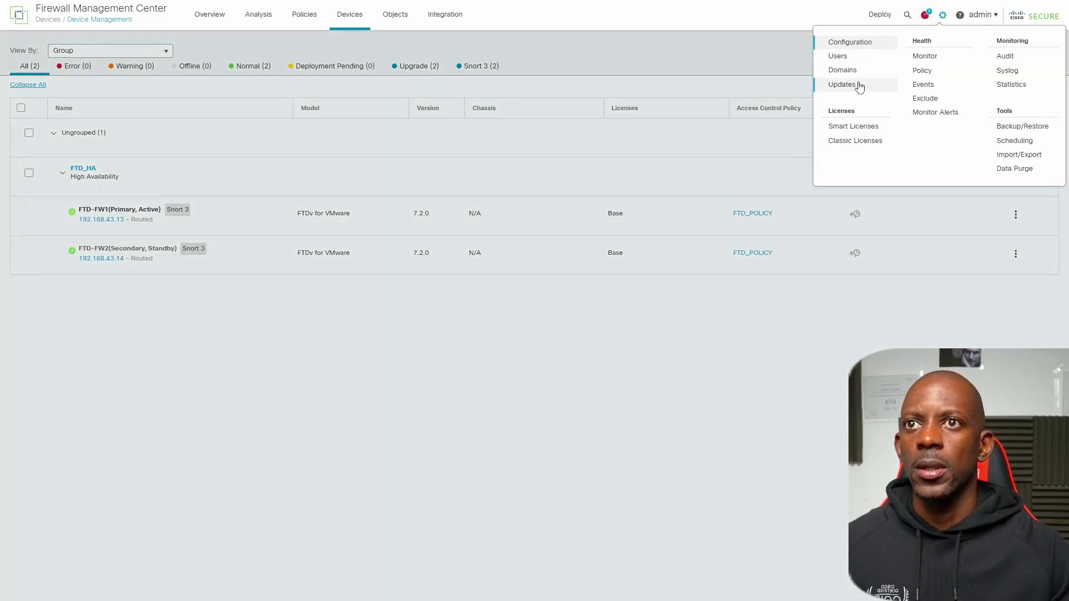
click(841, 84)
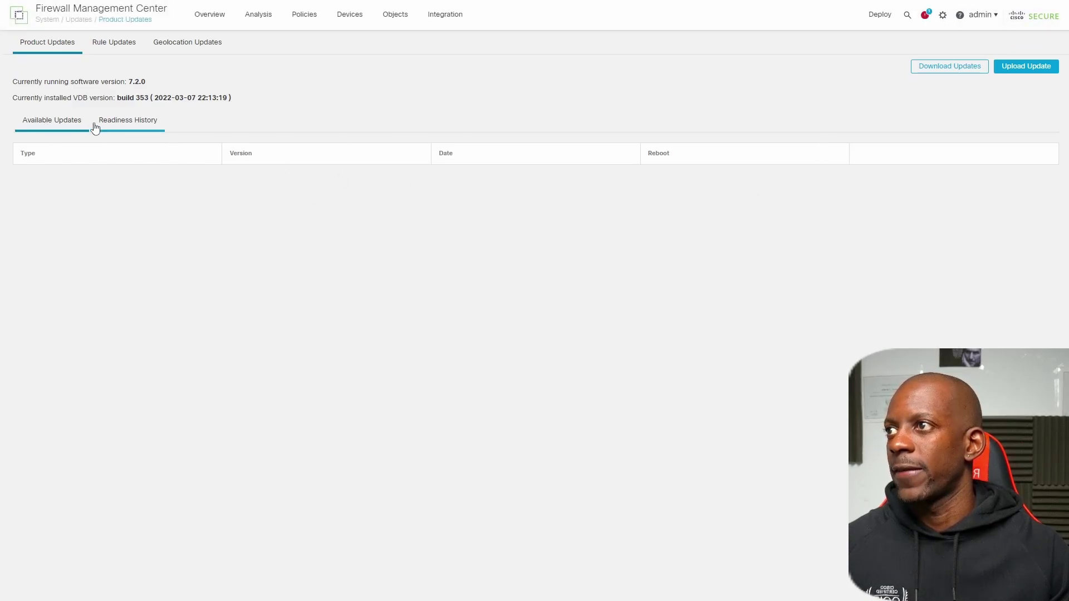
click(1025, 76)
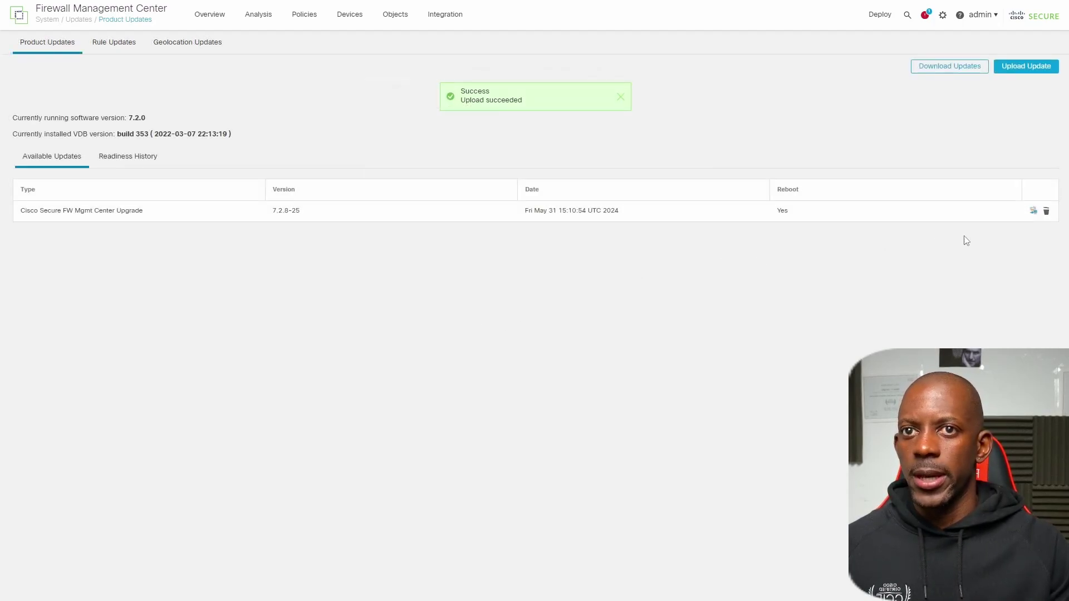
- Run the 7.2.8-25 readiness check on the fmc appliance
click(1034, 212)
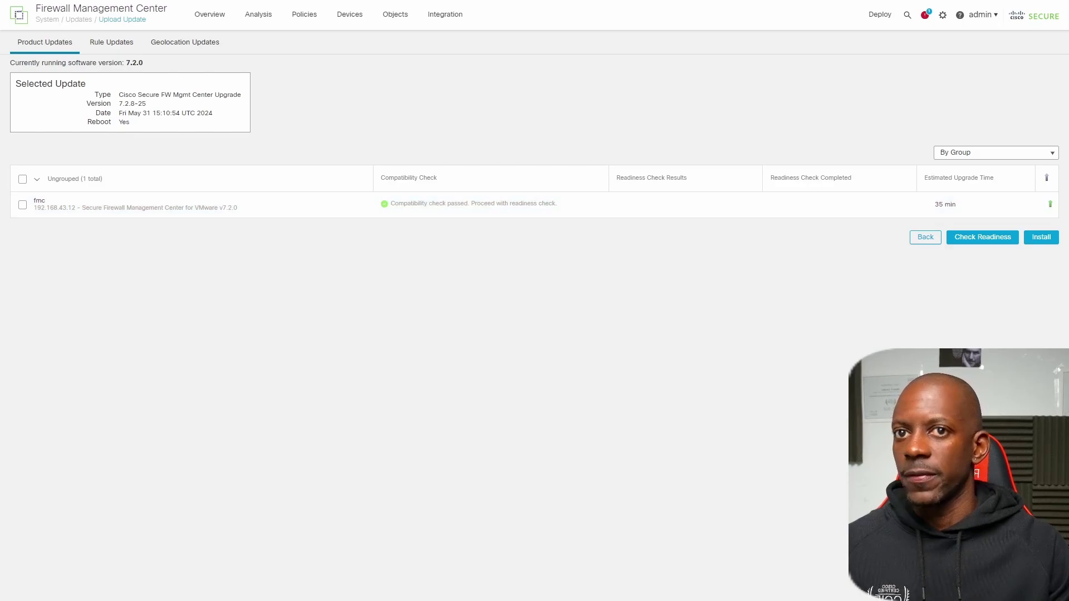
click(24, 206)
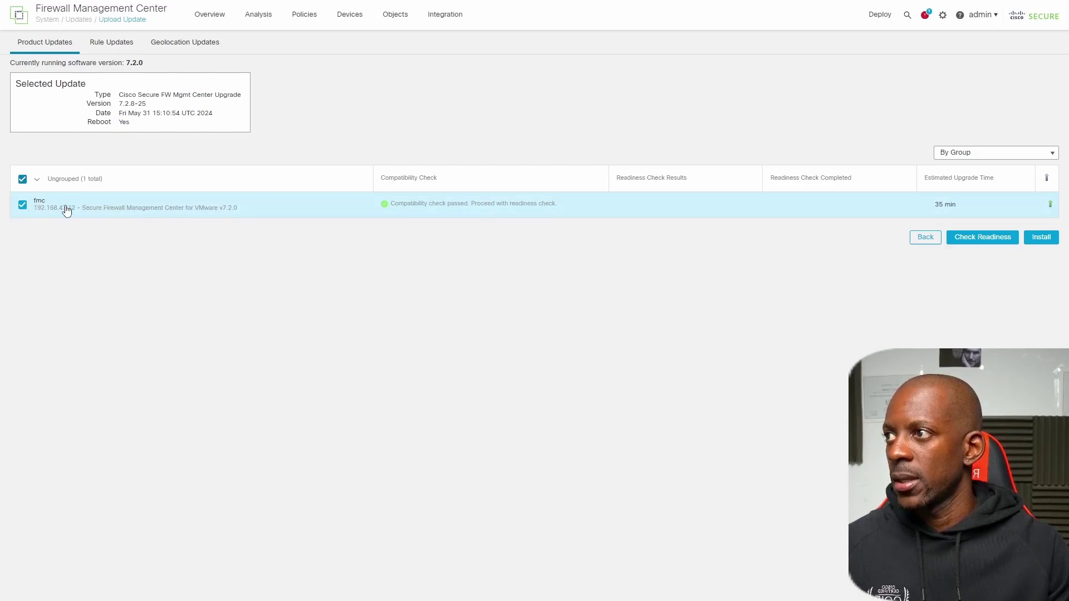
click(981, 244)
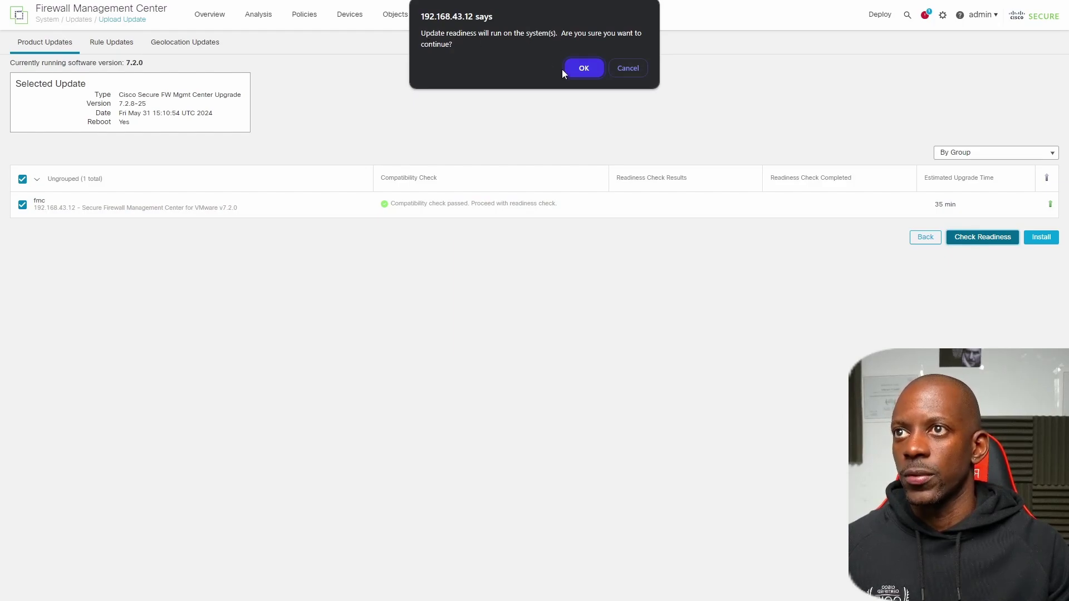
click(584, 68)
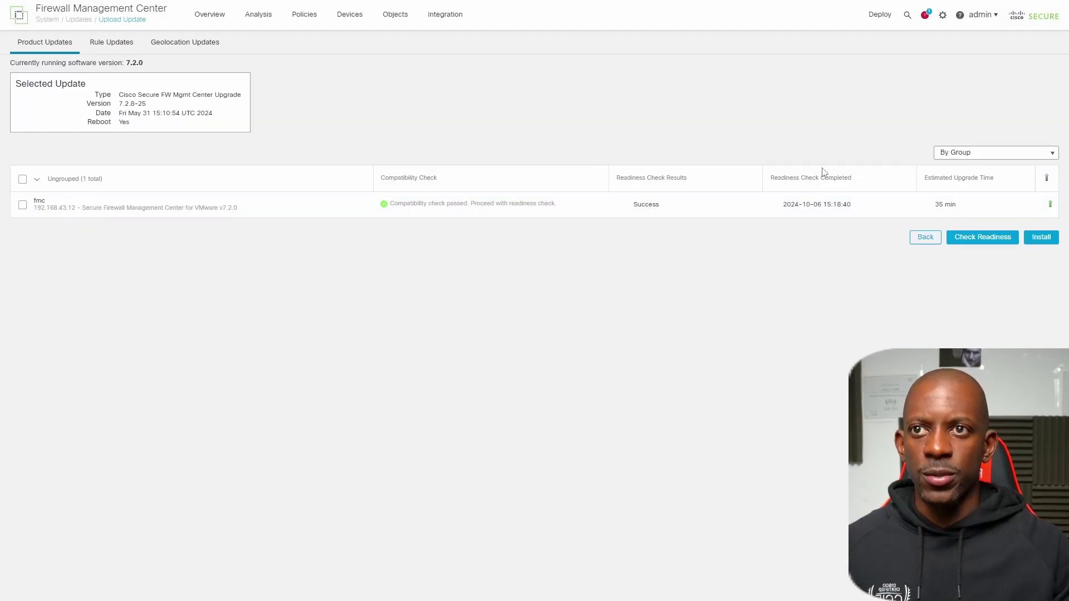
- Install the 7.2.8-25 upgrade on fmc, accepting the automatic reboot warning
click(21, 206)
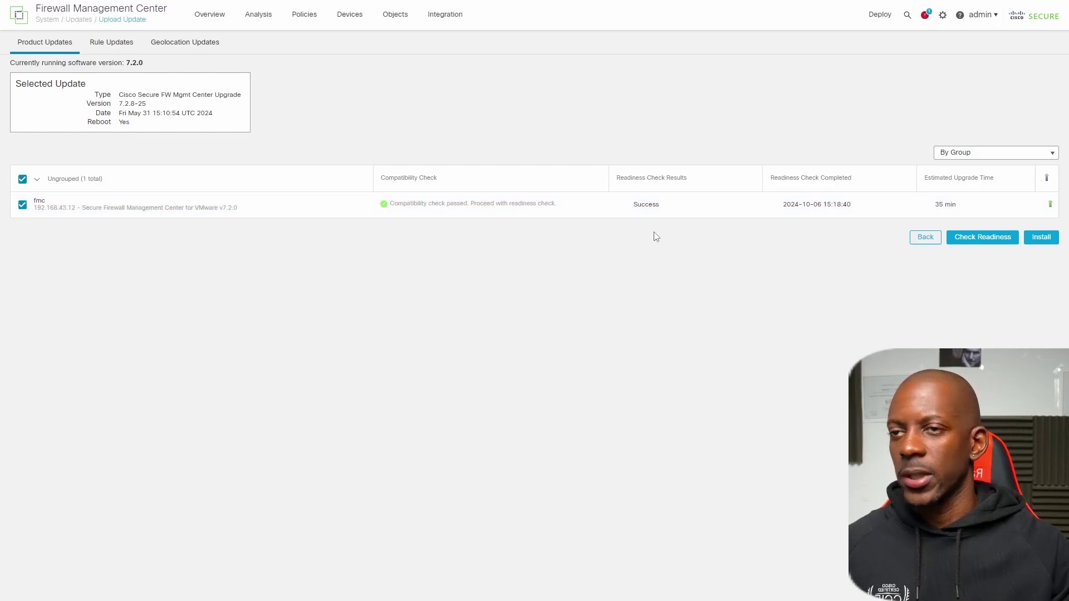
click(1043, 241)
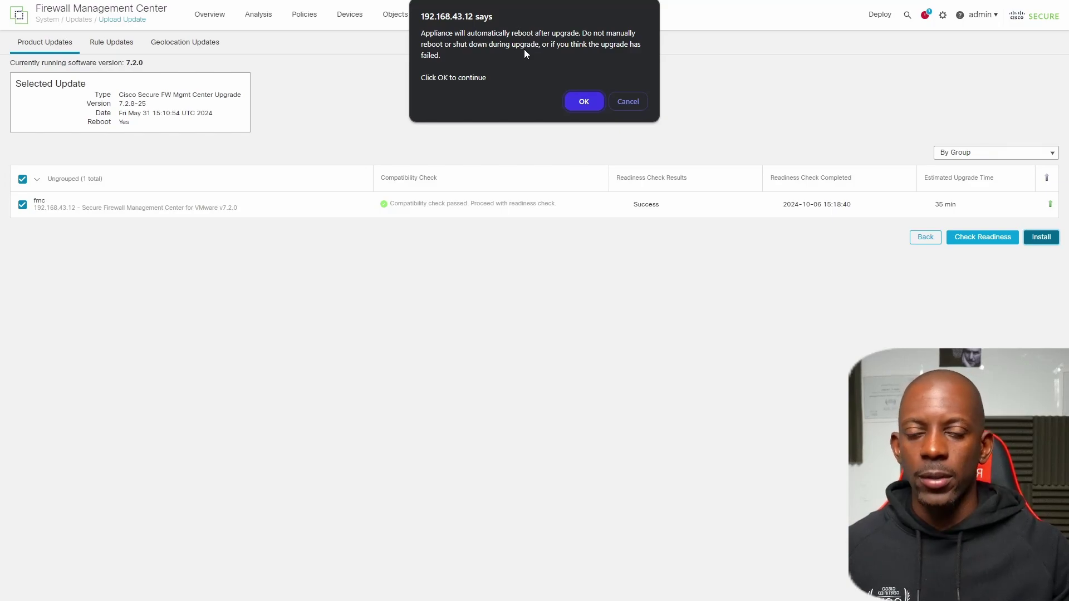
click(581, 106)
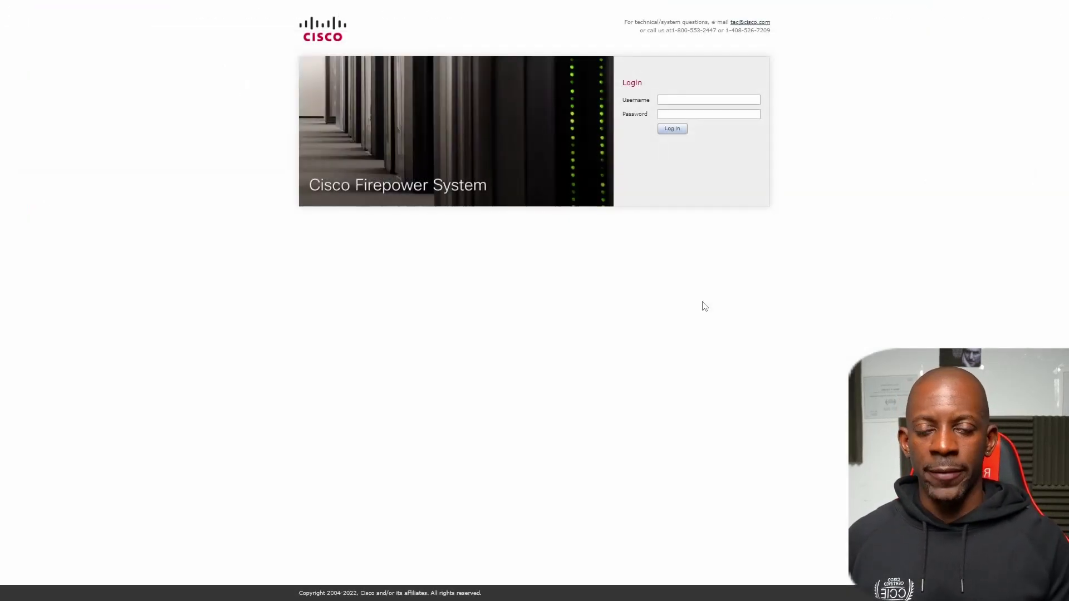
- Sign in as admin with the account password to follow the upgrade progress
click(692, 99)
text(admin)
key(Tab)
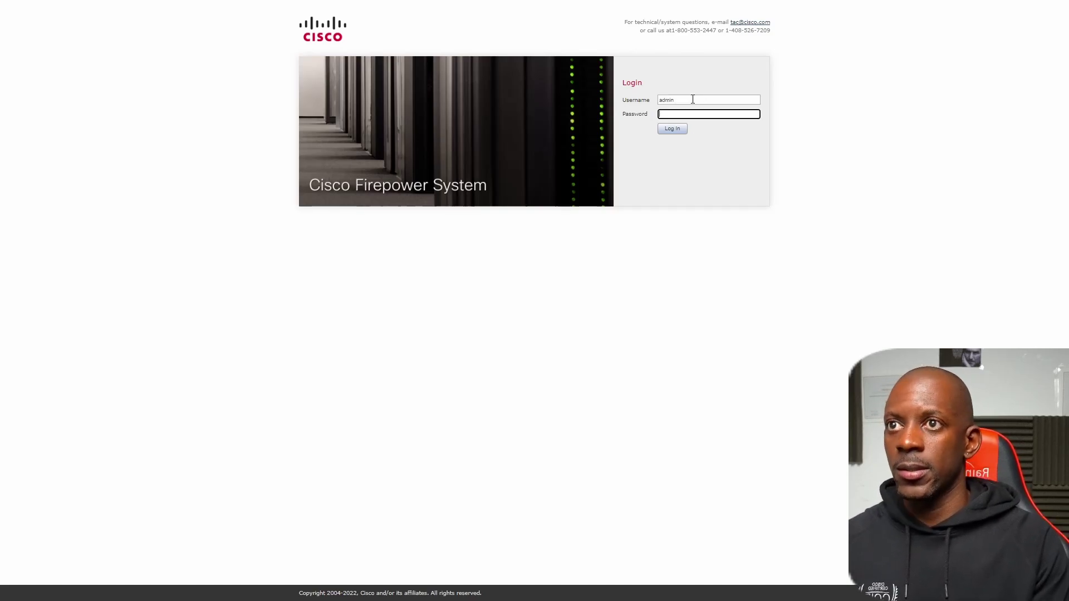
text(Admin123)
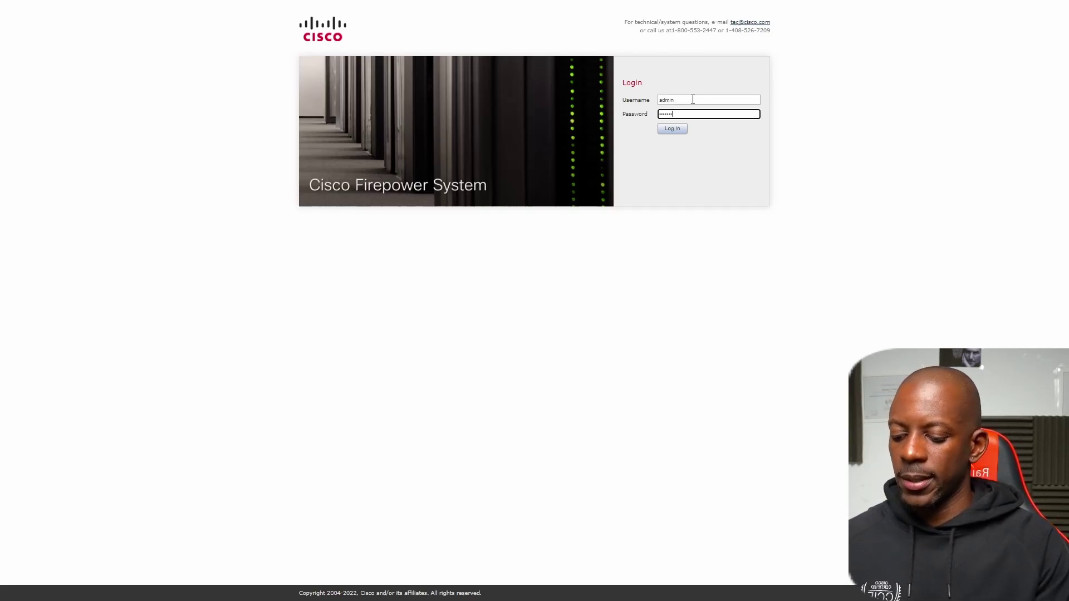
key(Return)
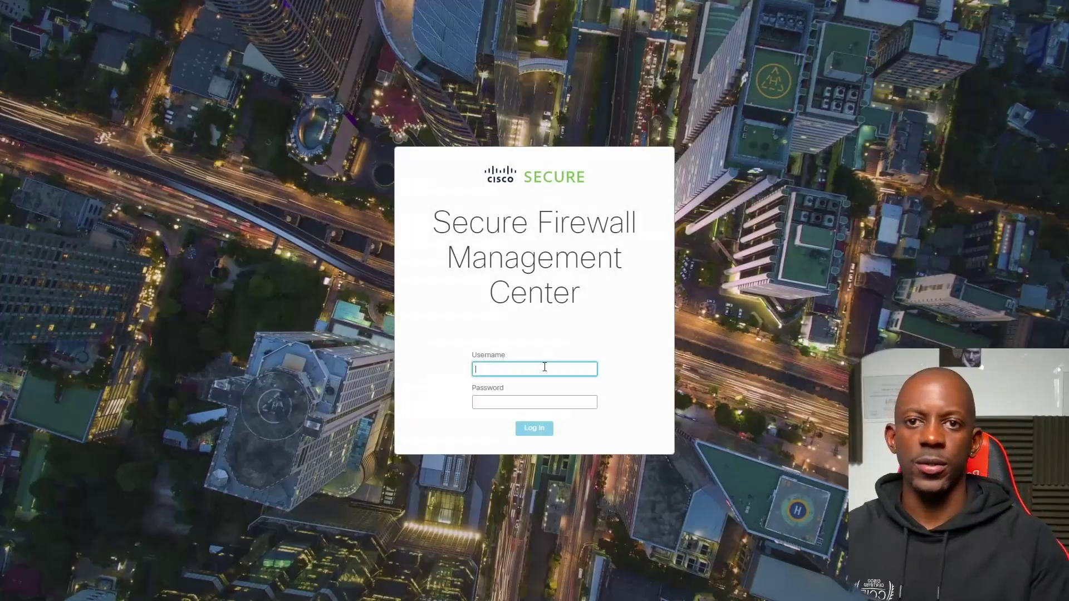
- Log in to the upgraded management center as admin and accept the User Agreement
text(admin)
key(Tab)
text(Cisco123!)
key(Return)
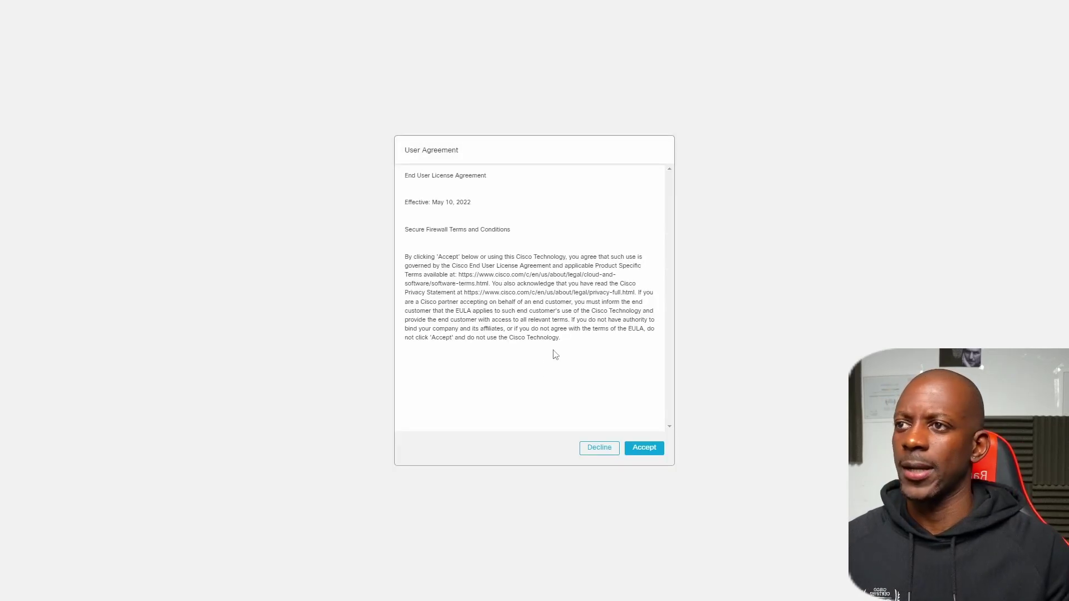
click(626, 455)
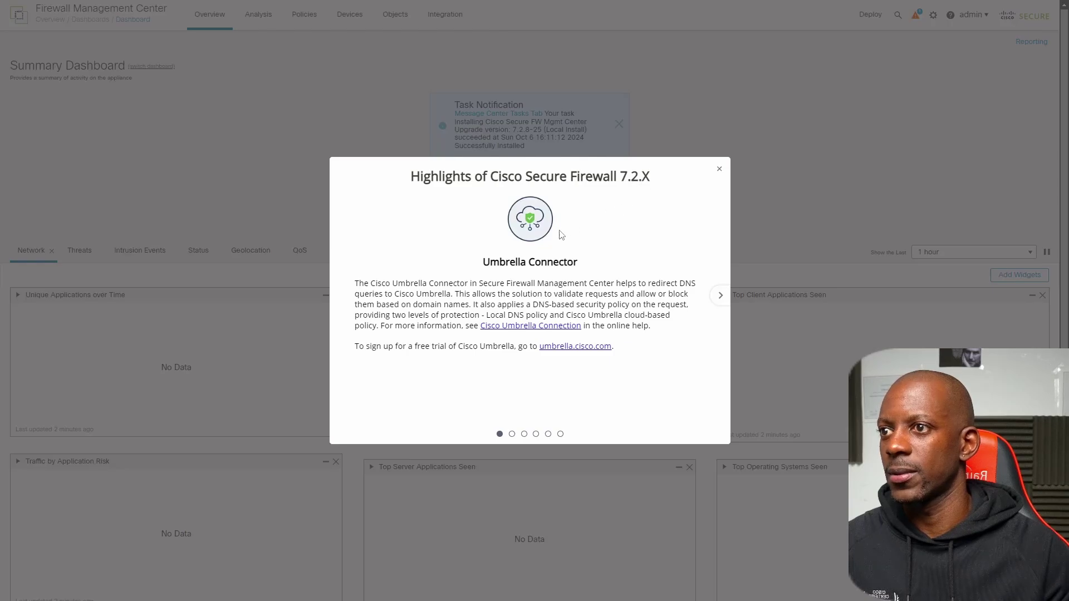
- Page through the release highlights, from Encrypted Visibility Engine to Elephant Flow Handling, then close the tour
click(512, 434)
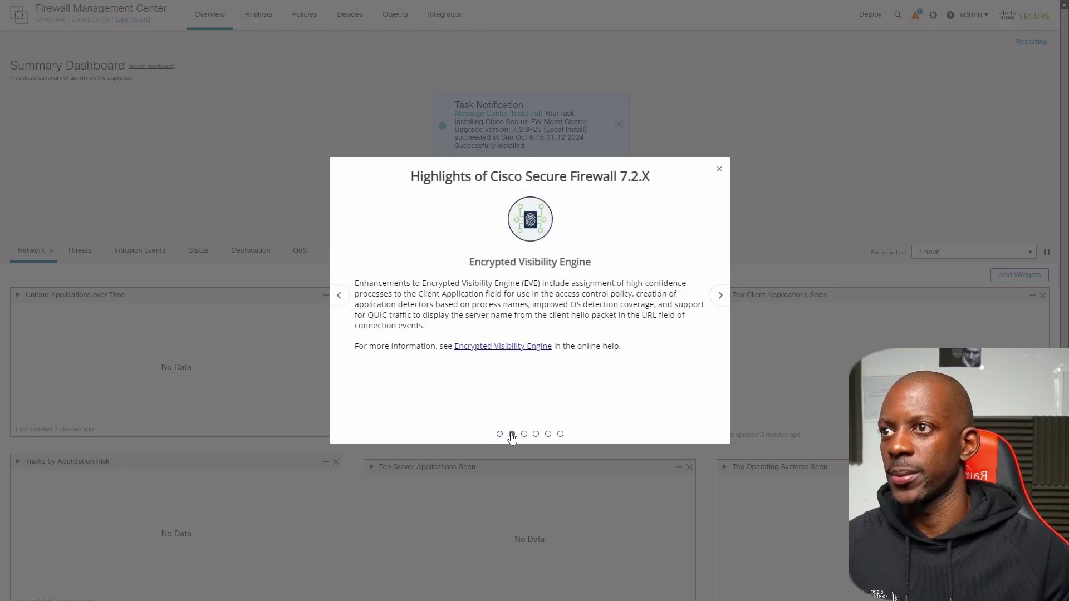
click(524, 434)
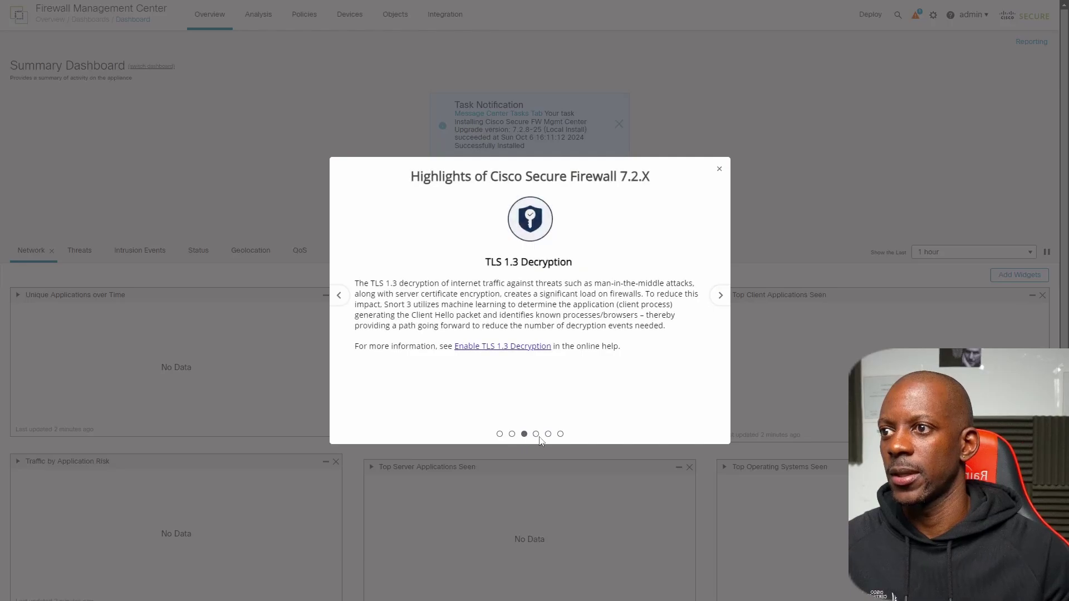
click(536, 435)
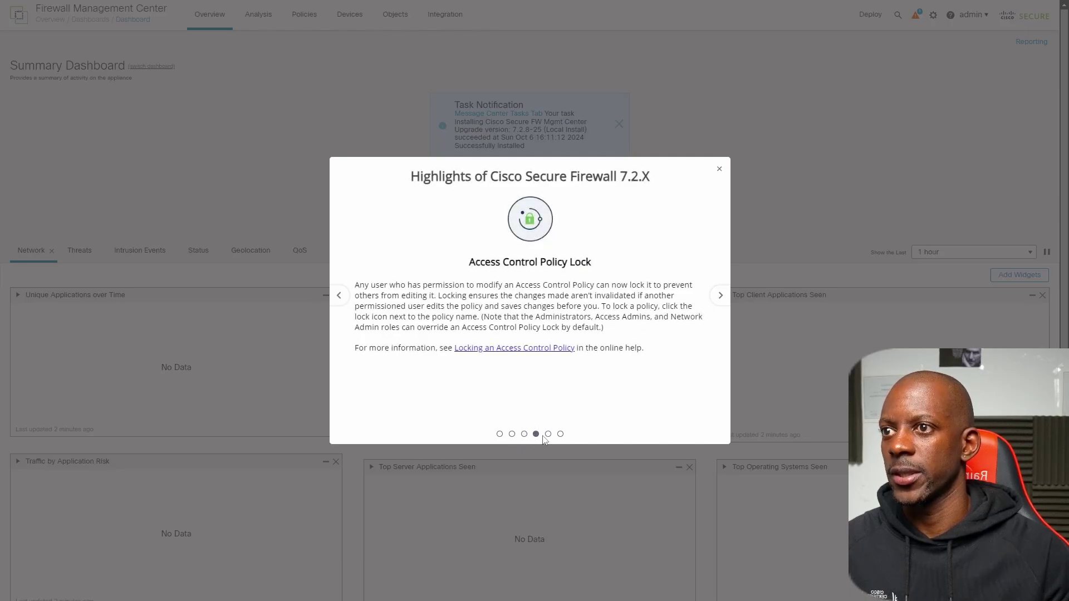
click(549, 435)
click(560, 434)
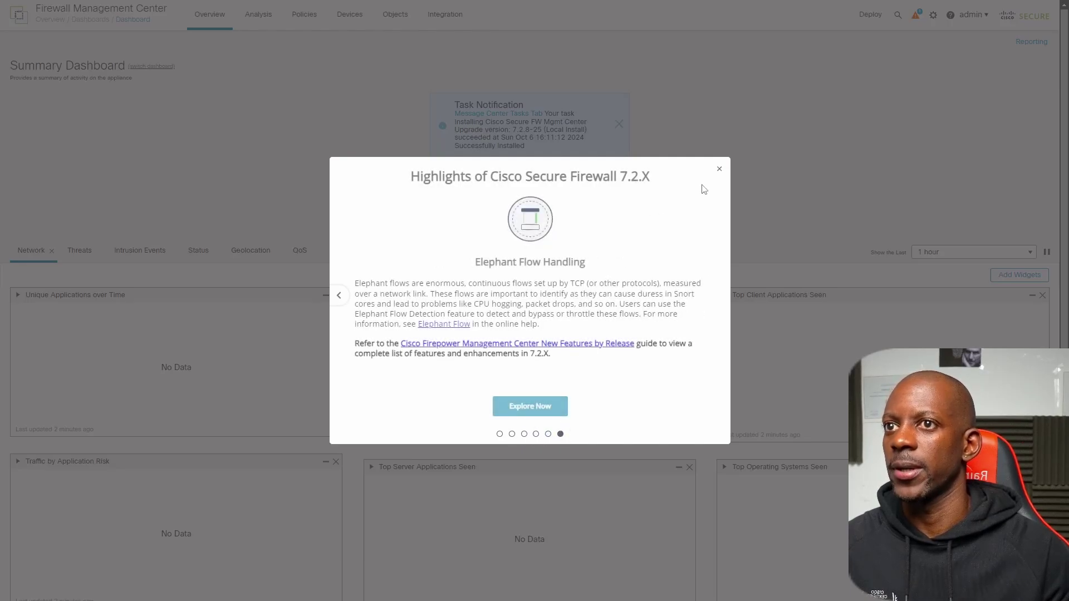
click(719, 169)
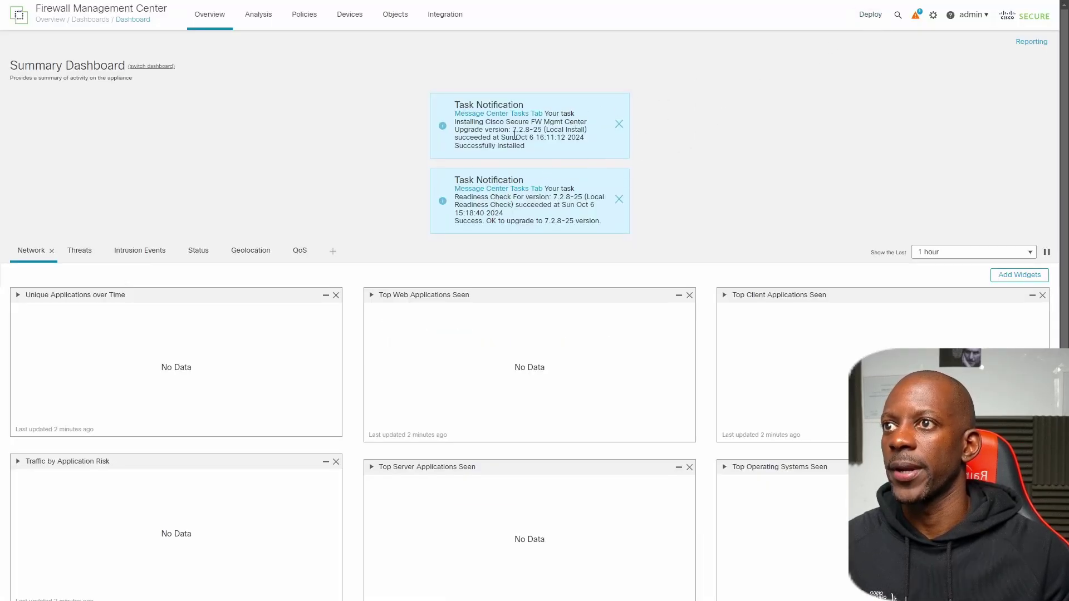
- Confirm in Help > About that the management center runs Version 7.2.8 (build 25), then close it
drag(512, 134, 537, 130)
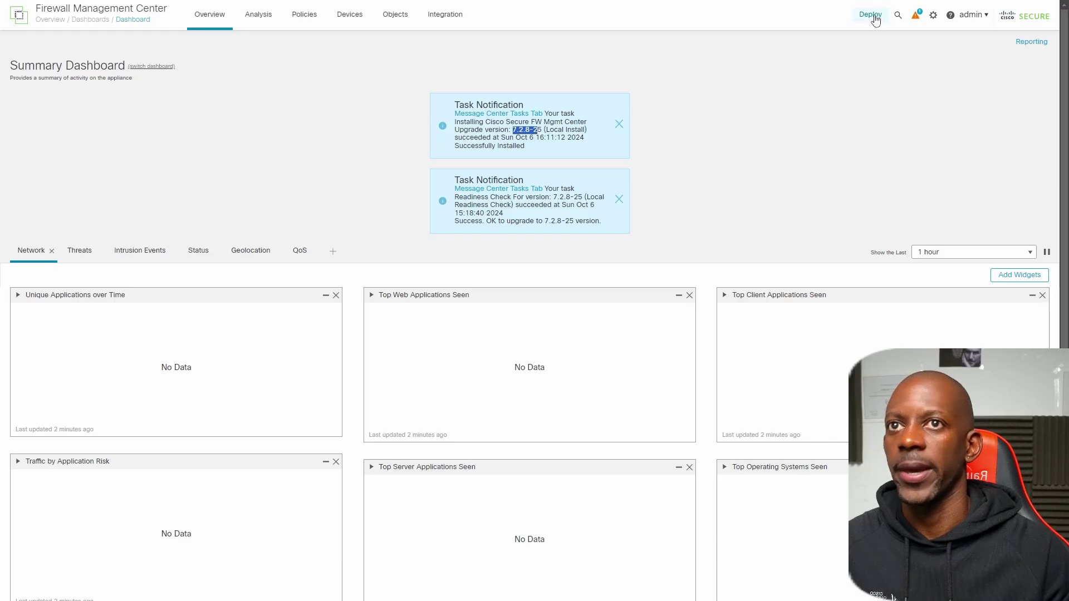
click(949, 16)
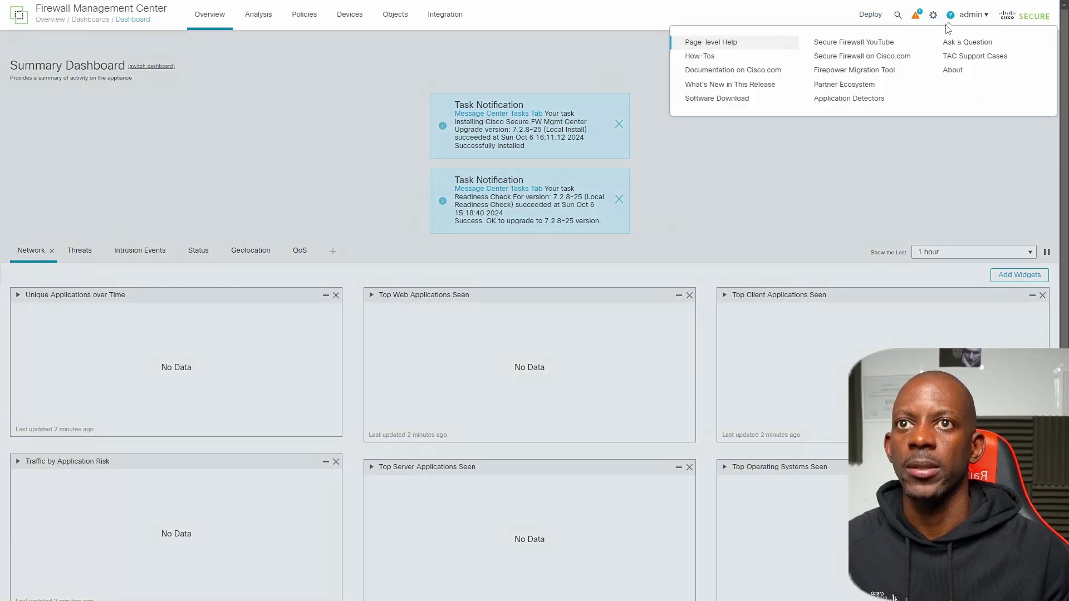
click(951, 70)
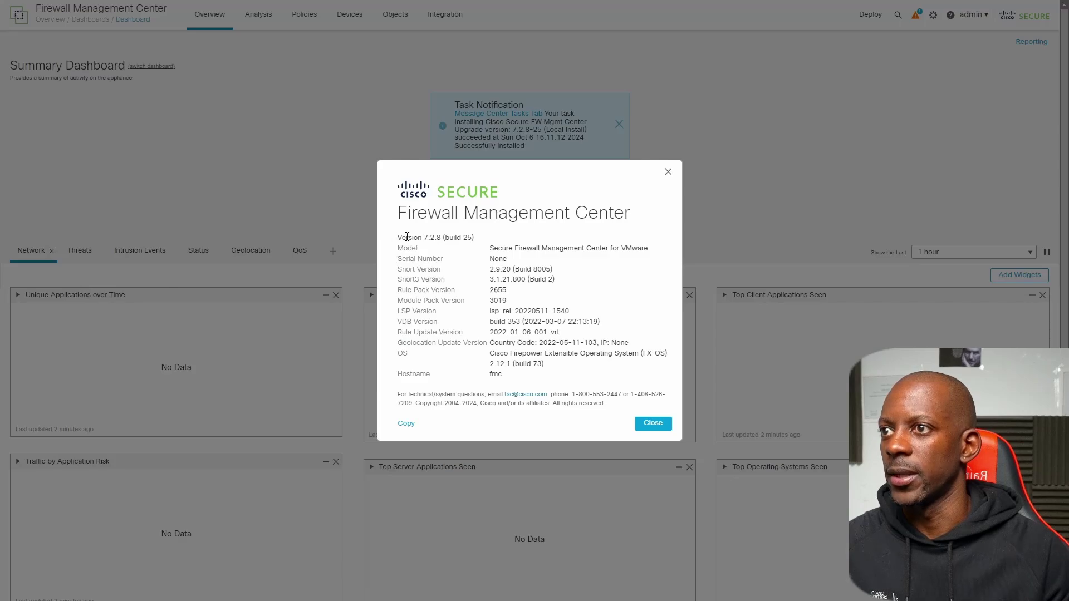
drag(401, 240, 474, 240)
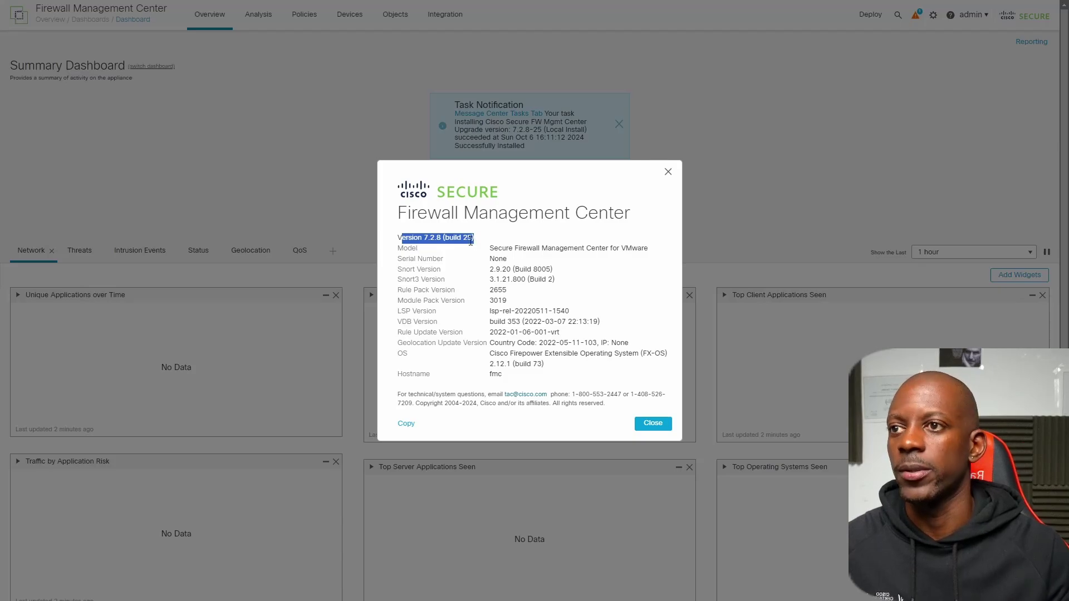
click(652, 424)
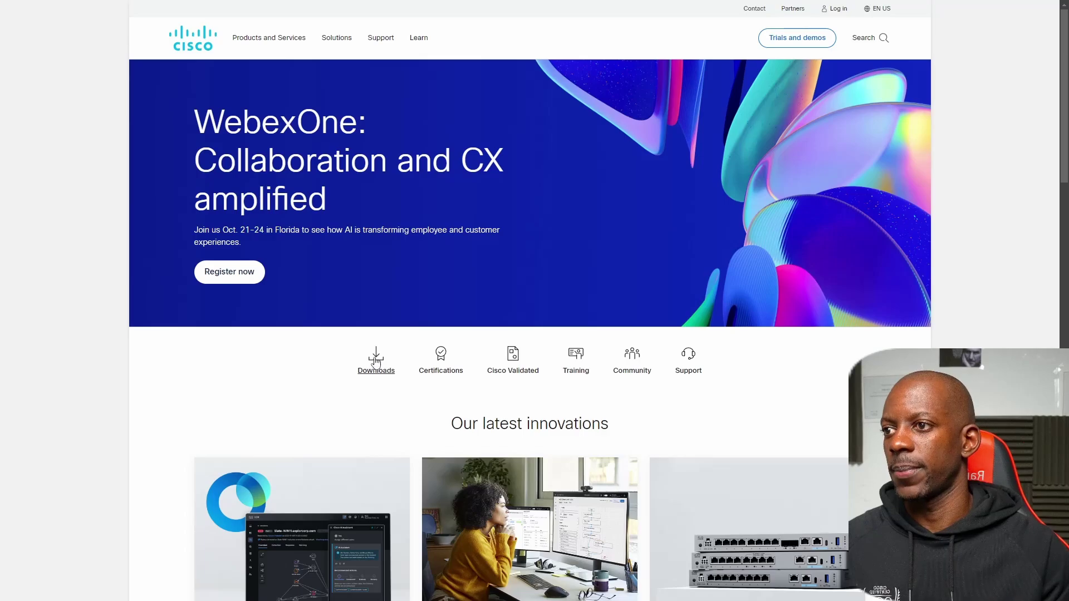
- Search Cisco Software Download for 'threat defe' and choose Secure Firewall Threat Defense Virtual
click(376, 361)
click(421, 272)
text(threat defense)
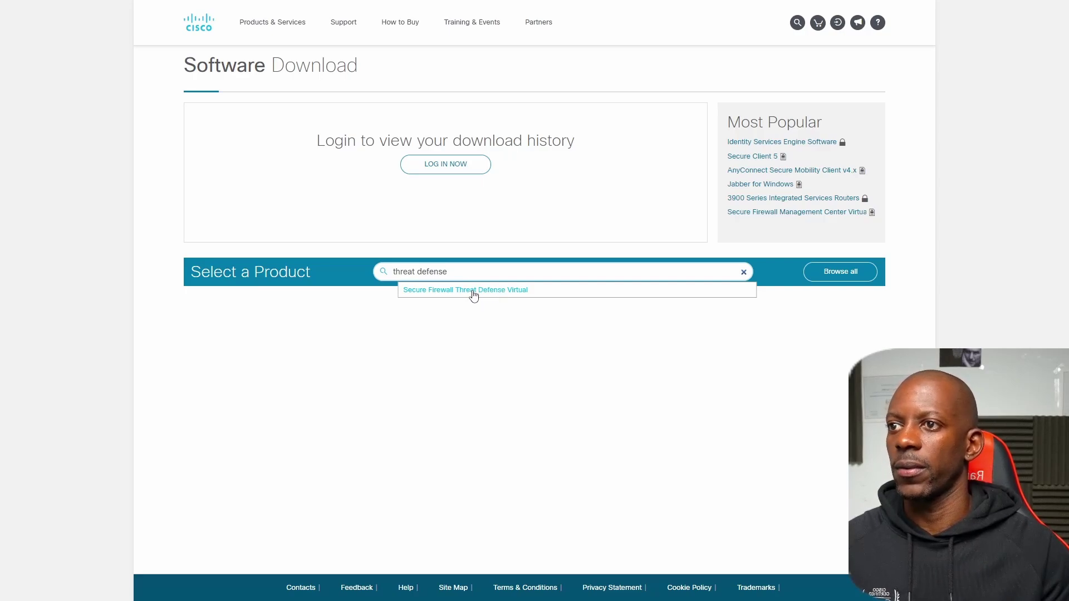
click(473, 290)
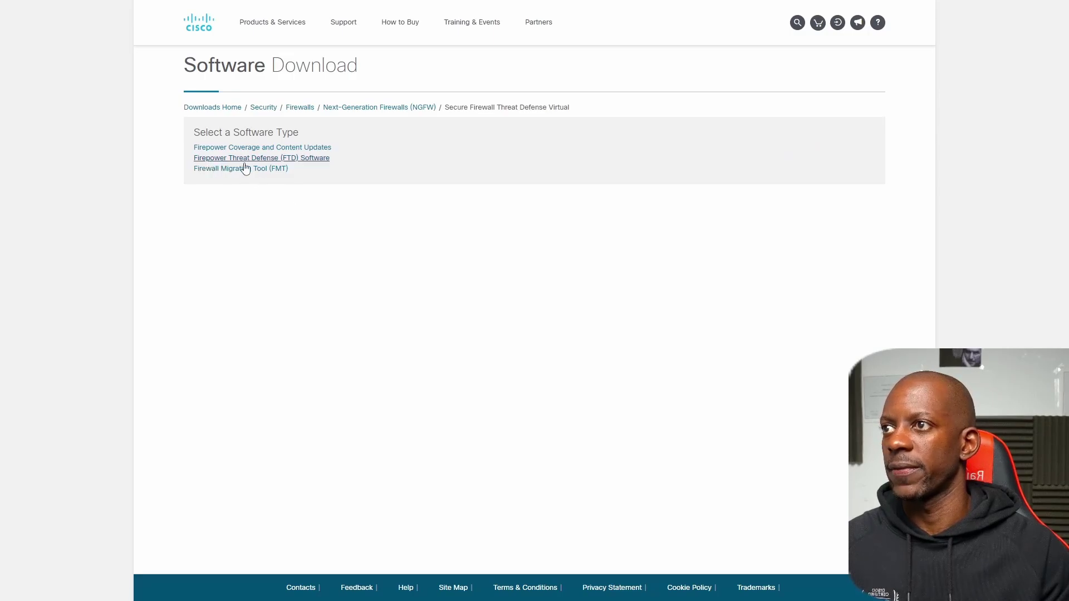
- List the FTD Software files for release 7.2.8, including the upgrade package
click(277, 158)
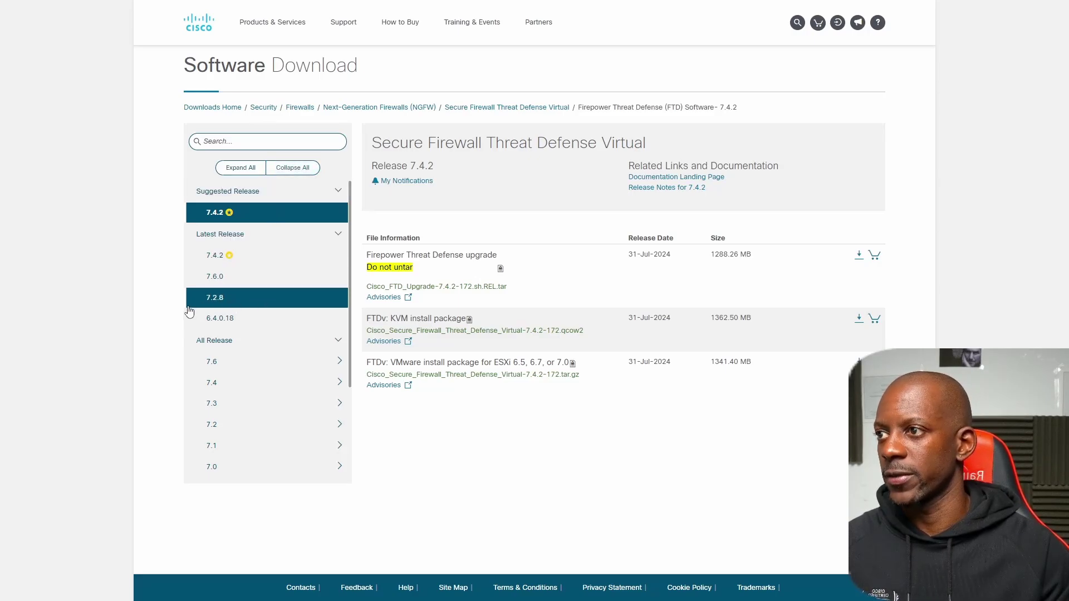
click(225, 303)
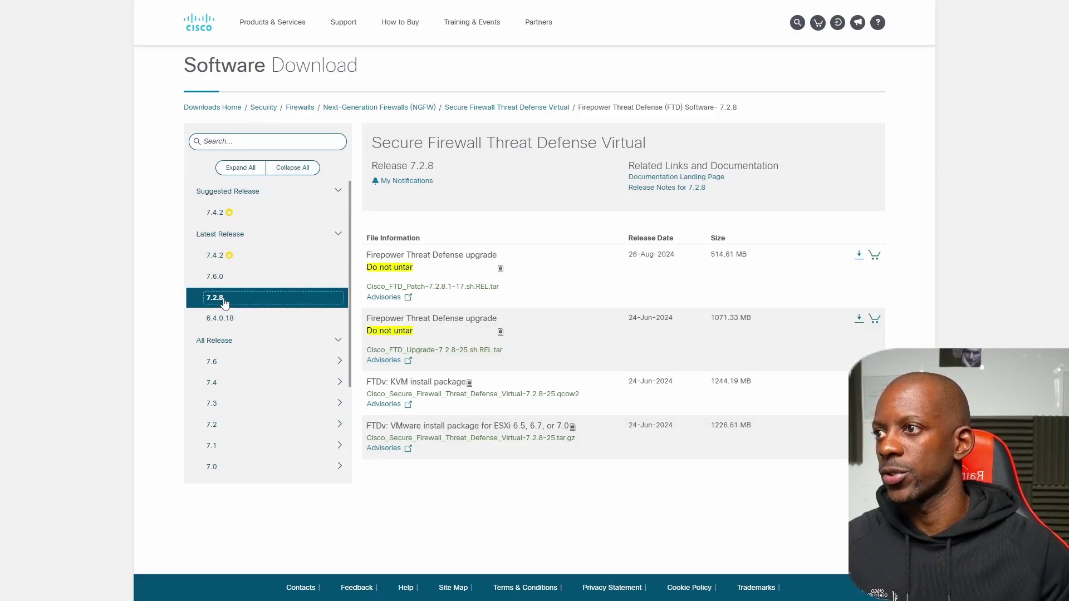
mouse_move(415, 327)
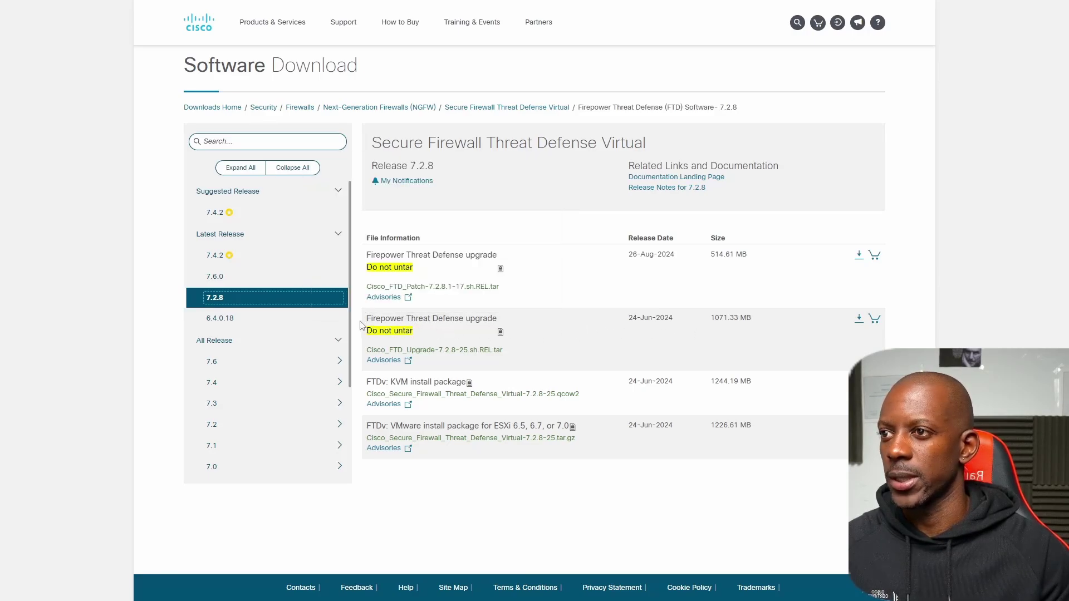
mouse_move(467, 327)
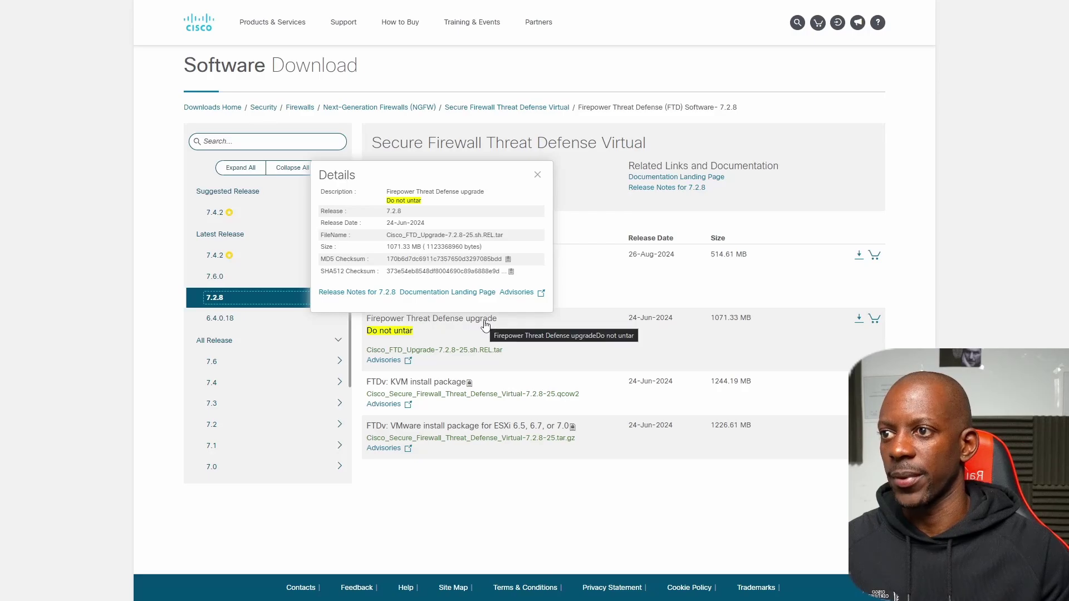
mouse_move(470, 359)
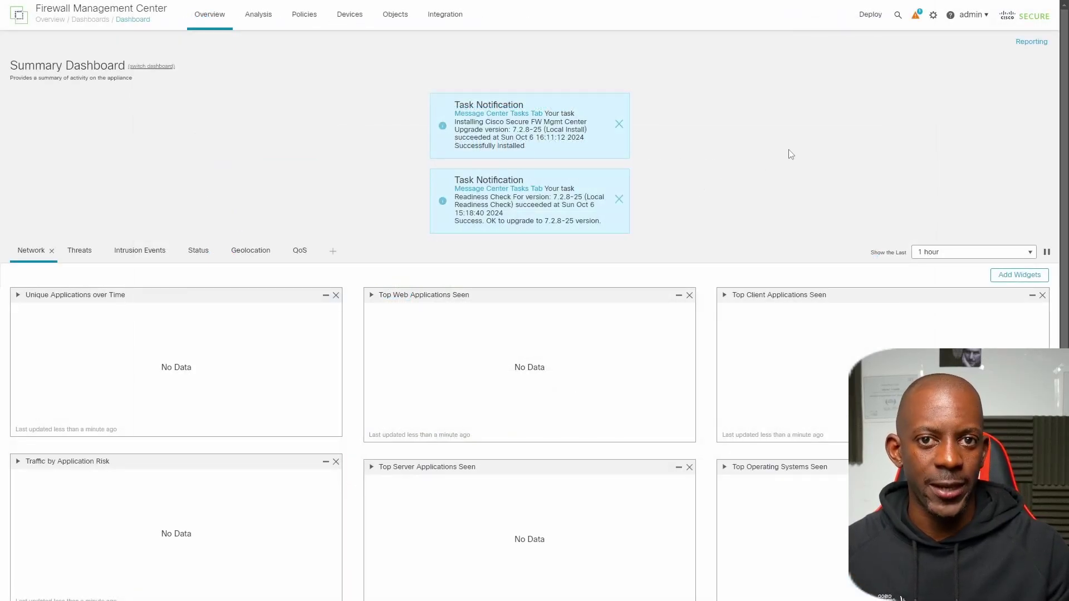
- On Product Upgrades, upload Cisco_FTD_Upgrade-7.2.8-25.sh.REL.tar and start upgrading devices to 7.2.8-25
click(933, 19)
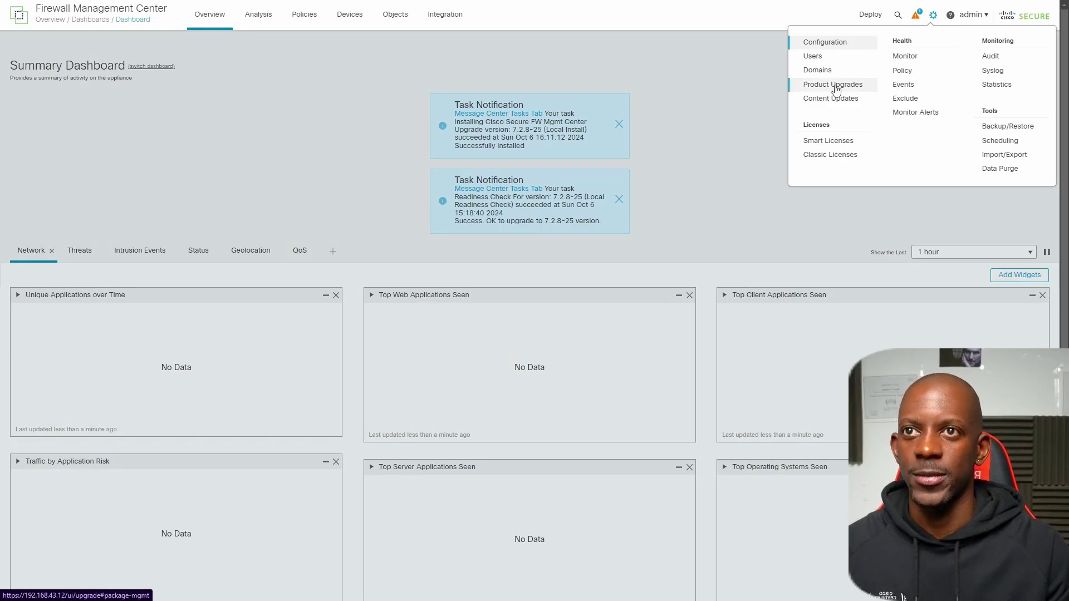
click(836, 90)
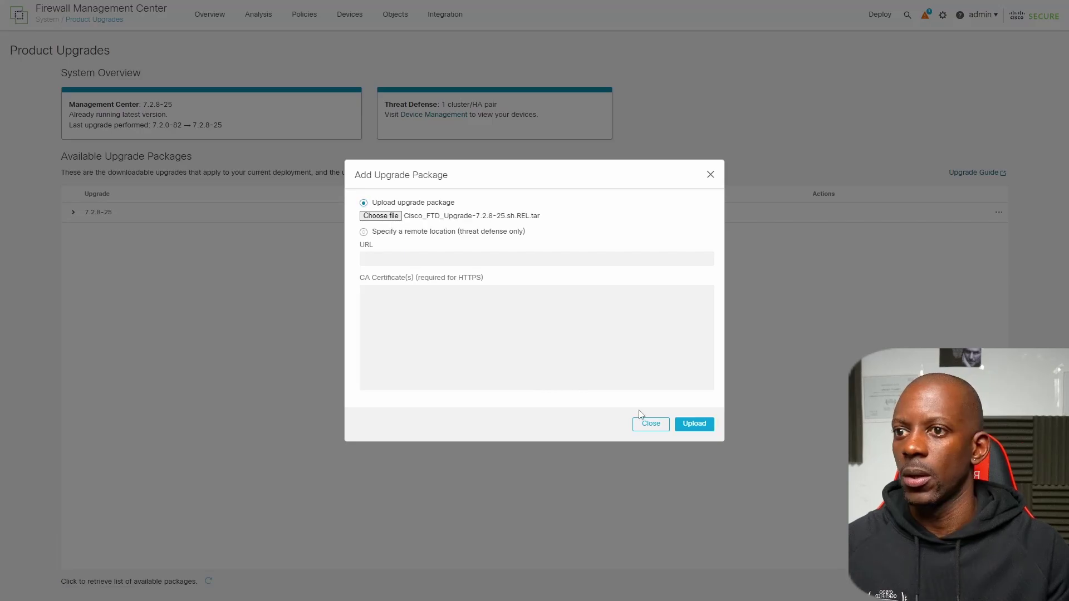
click(694, 424)
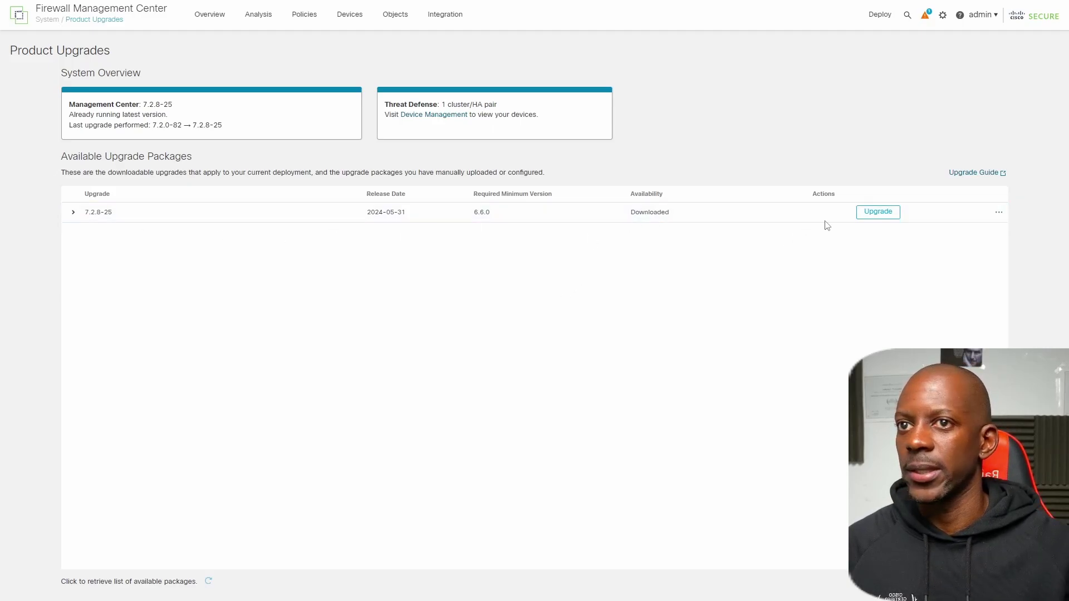
click(880, 216)
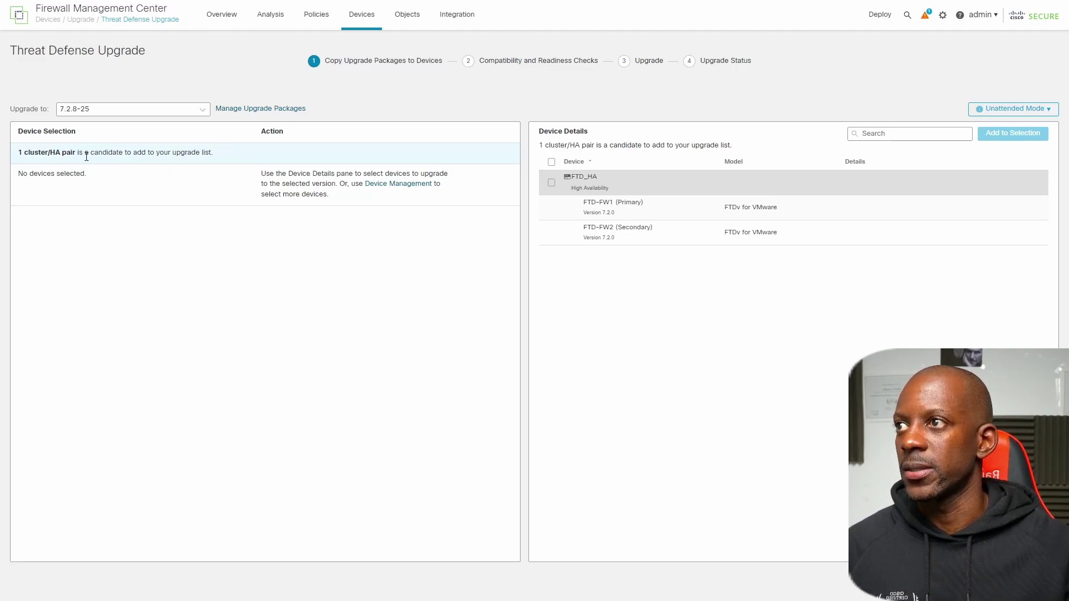
- Add the FTD_HA pair to the upgrade, copy the 7.2.8-25 package to it, and proceed to readiness checks
click(551, 162)
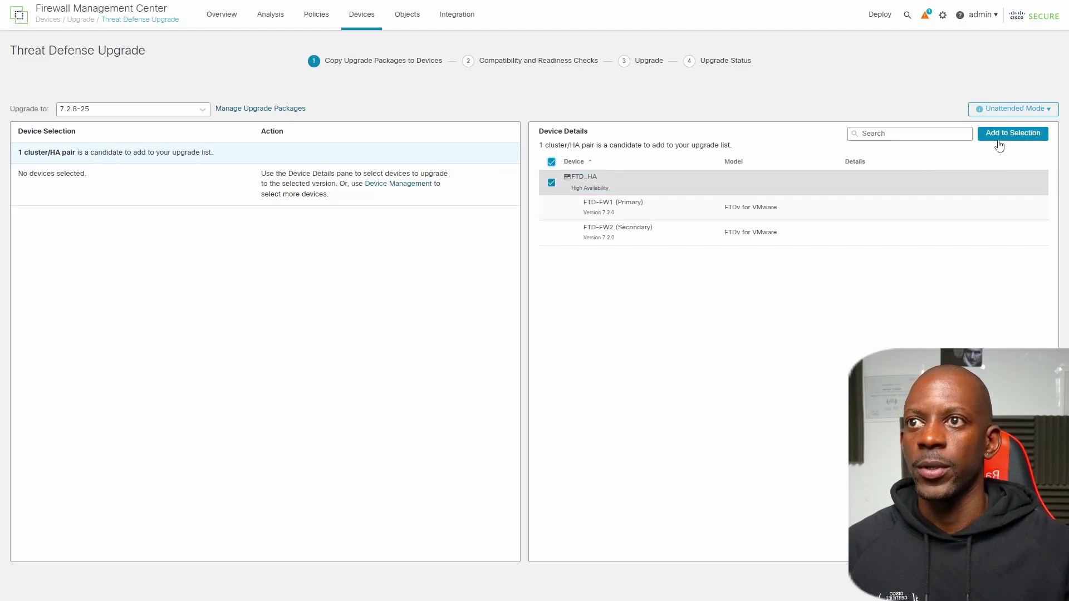
click(1023, 136)
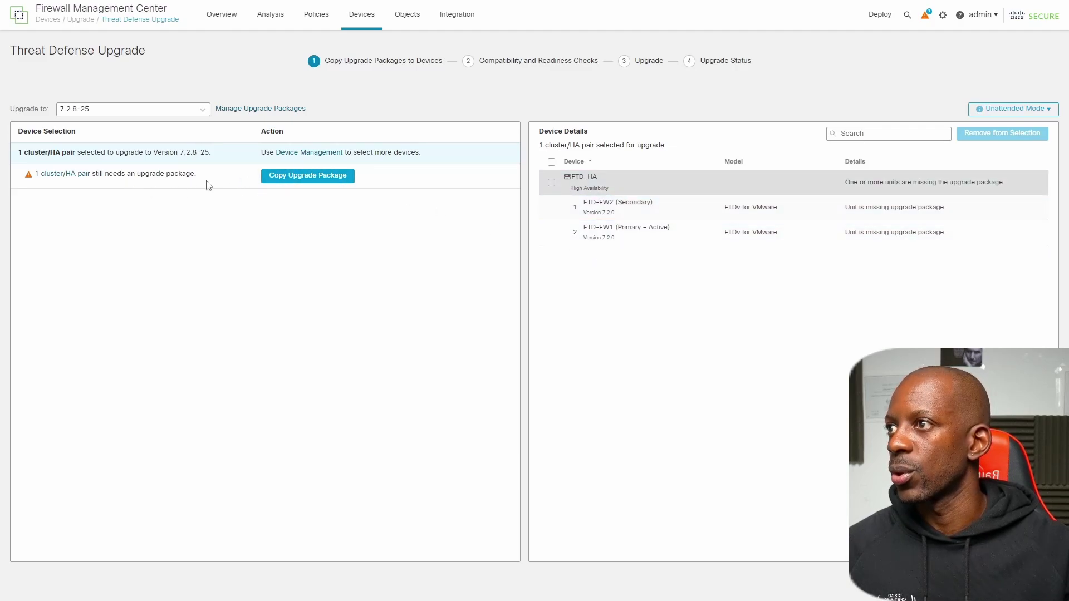
click(305, 177)
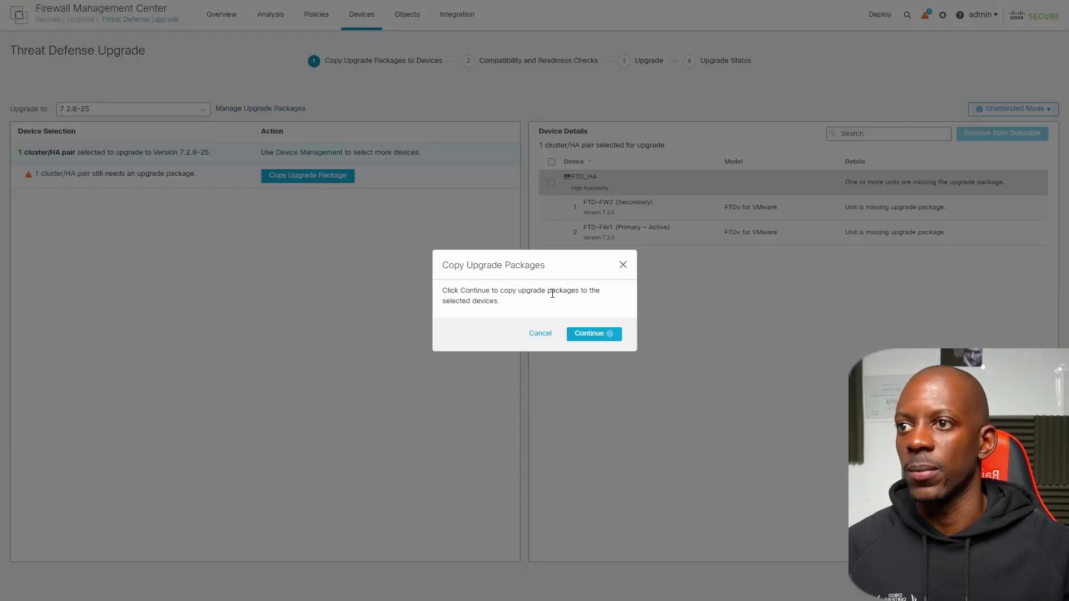
click(591, 340)
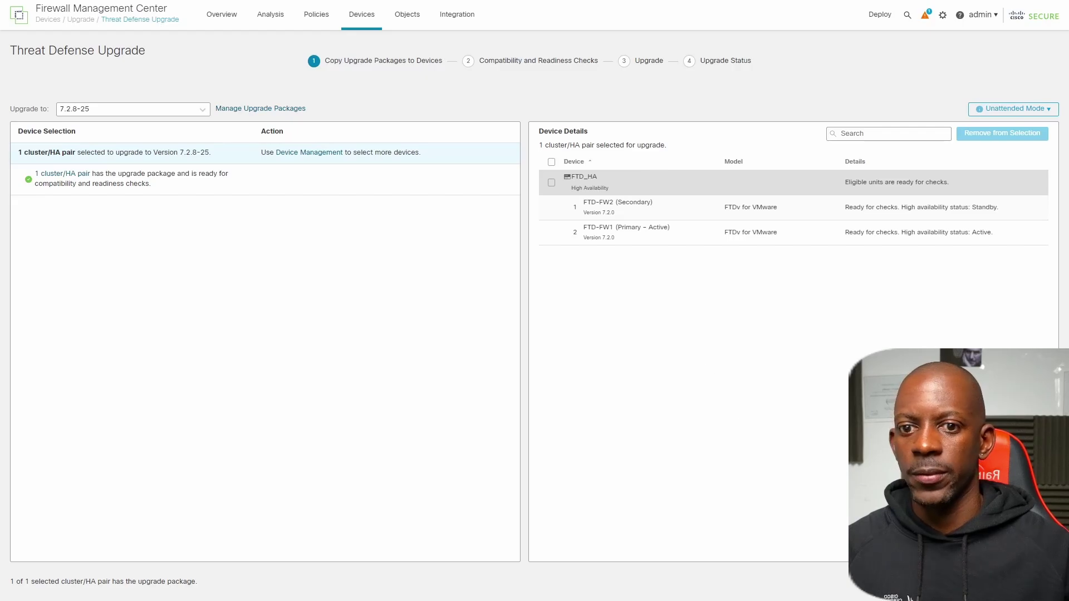
click(1038, 581)
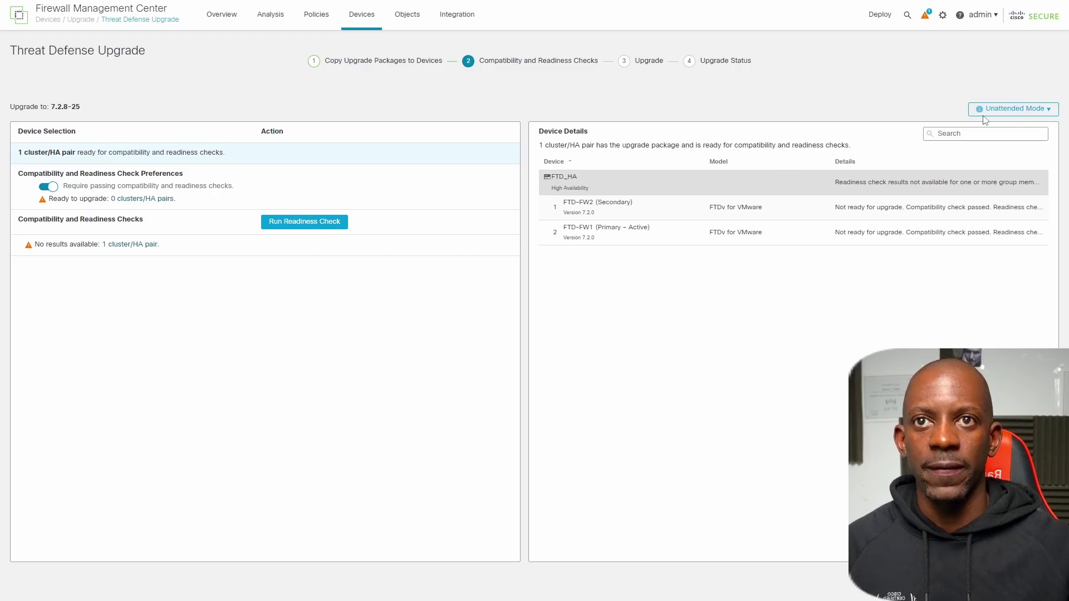
- Start the FTD_HA upgrade in unattended mode with the default options
click(1010, 109)
click(1008, 135)
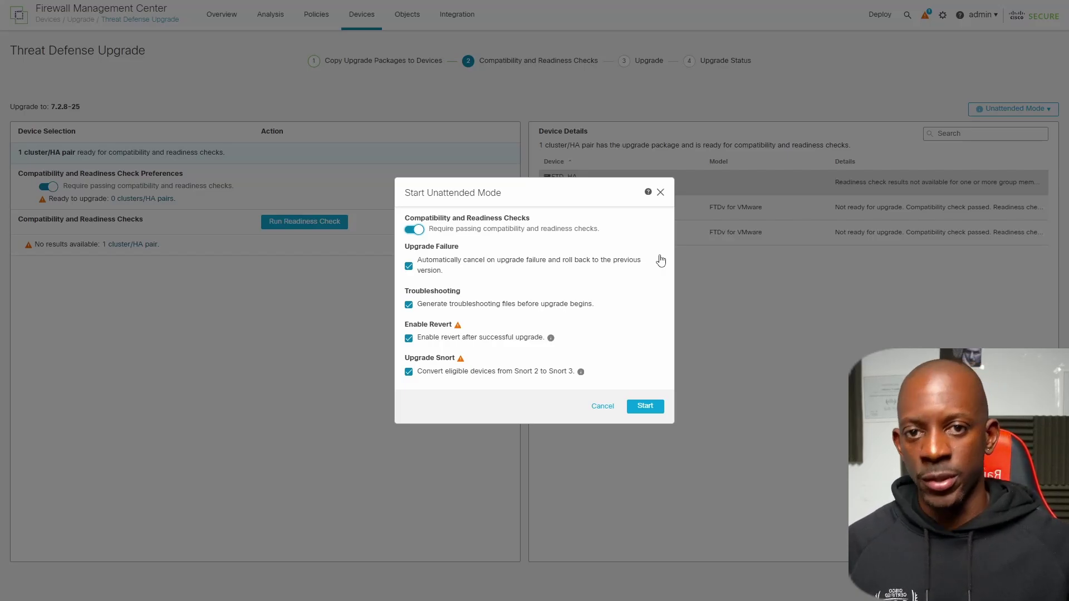
click(643, 407)
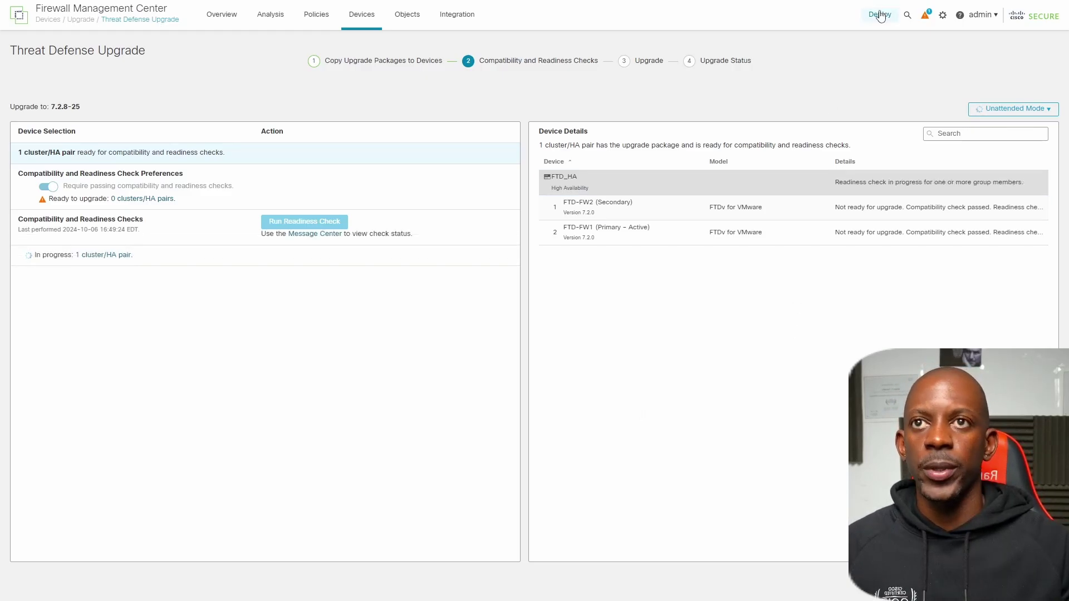
- Check task progress in the Message Center and view the unattended mode status summary
click(925, 17)
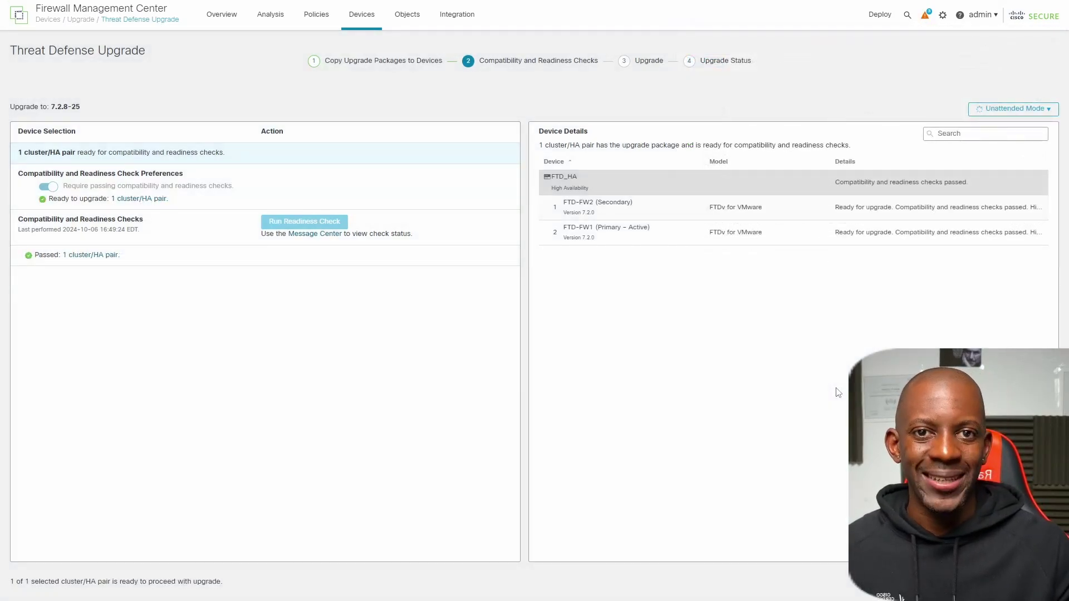
click(1008, 109)
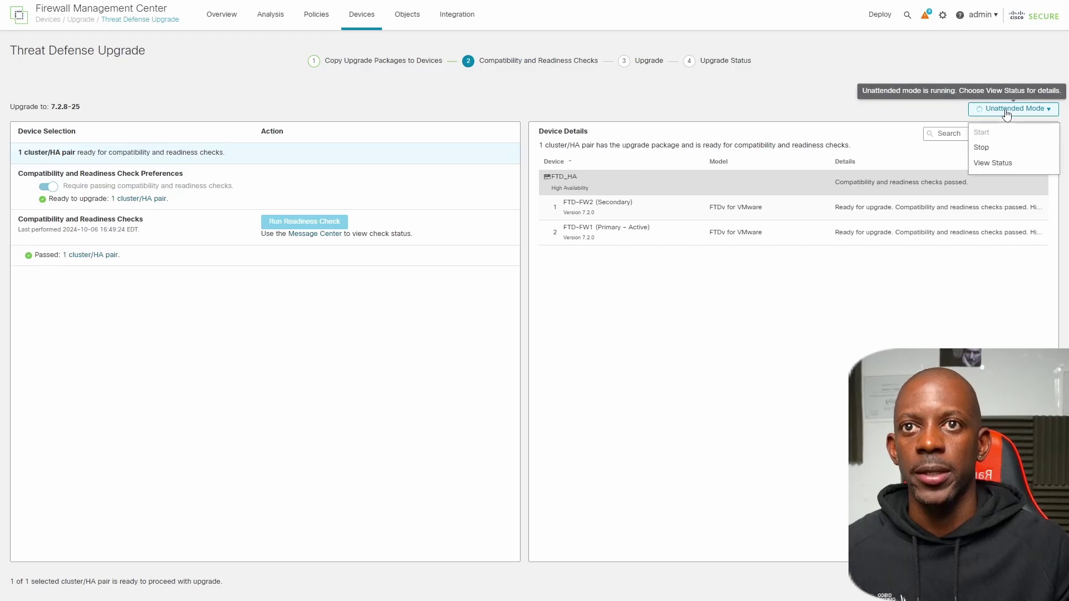
click(1000, 165)
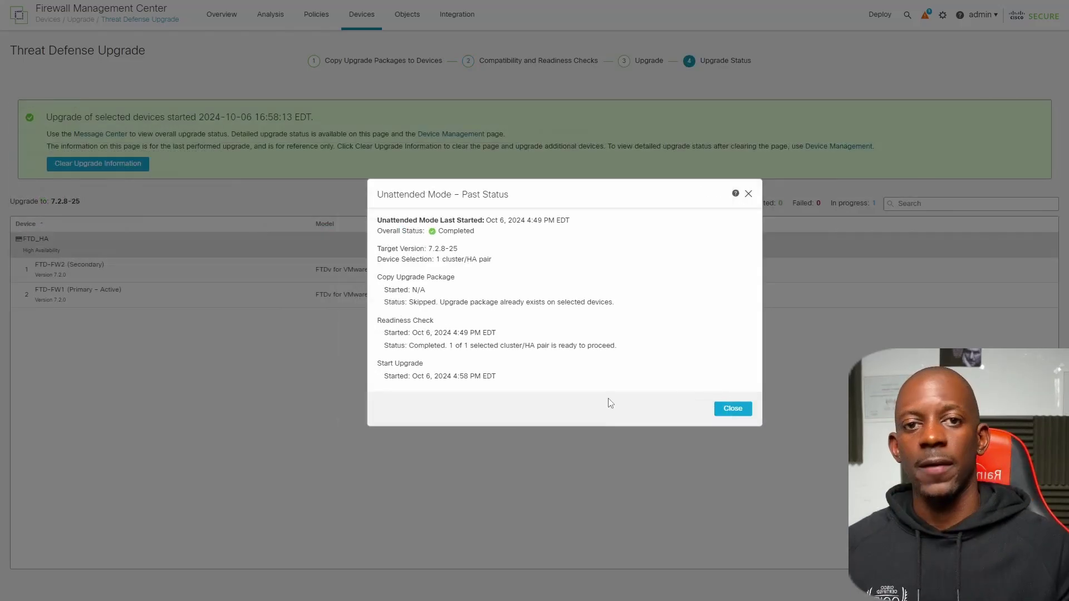
- Close the status summary and check FTD-FW2's upgrade progress, showing 7% completed
click(732, 409)
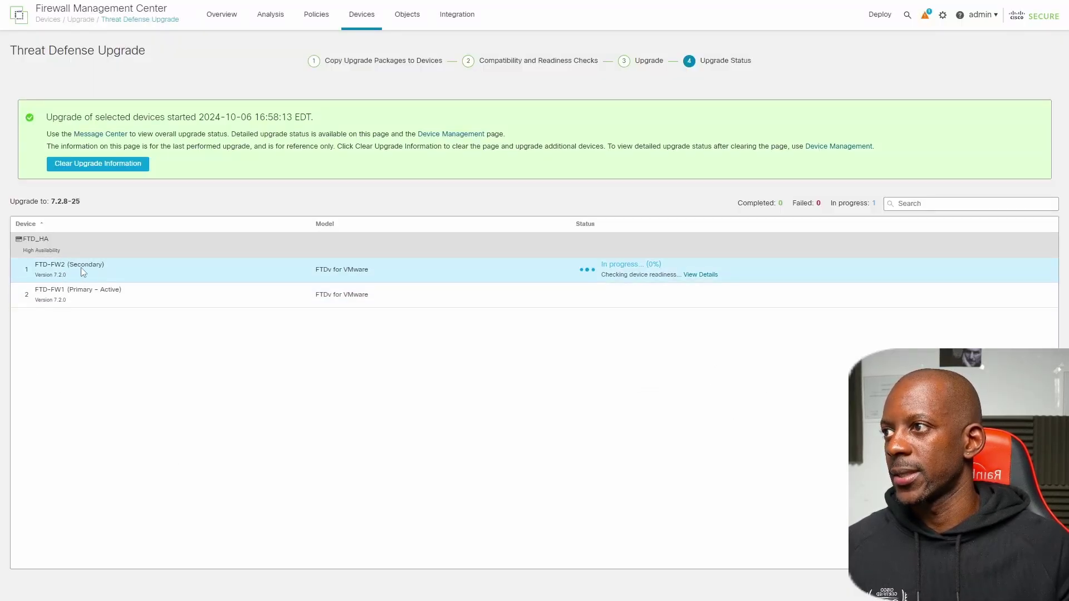
click(707, 275)
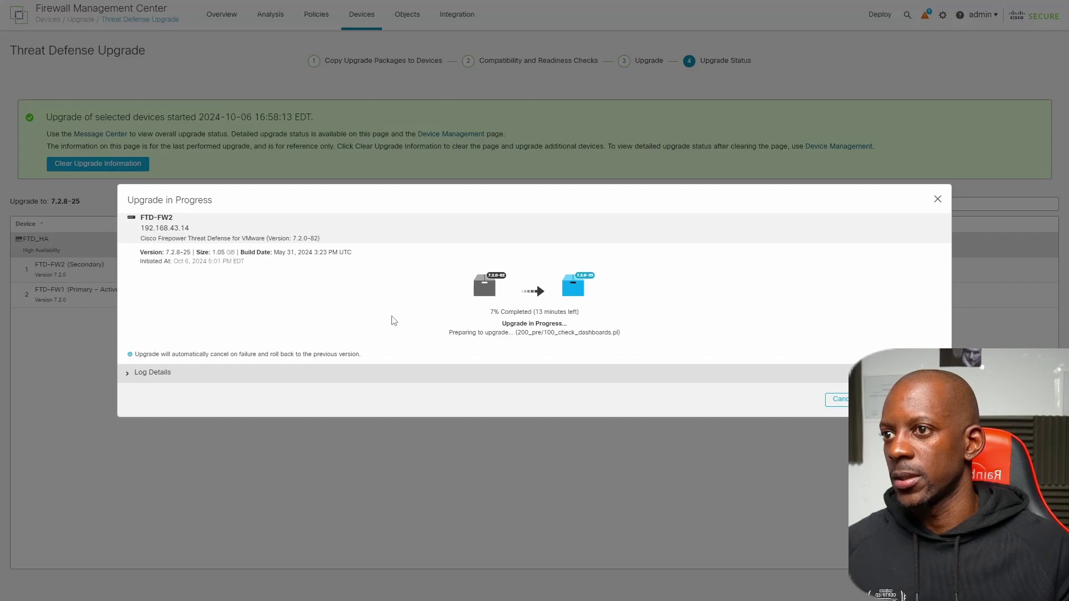
drag(510, 324, 562, 323)
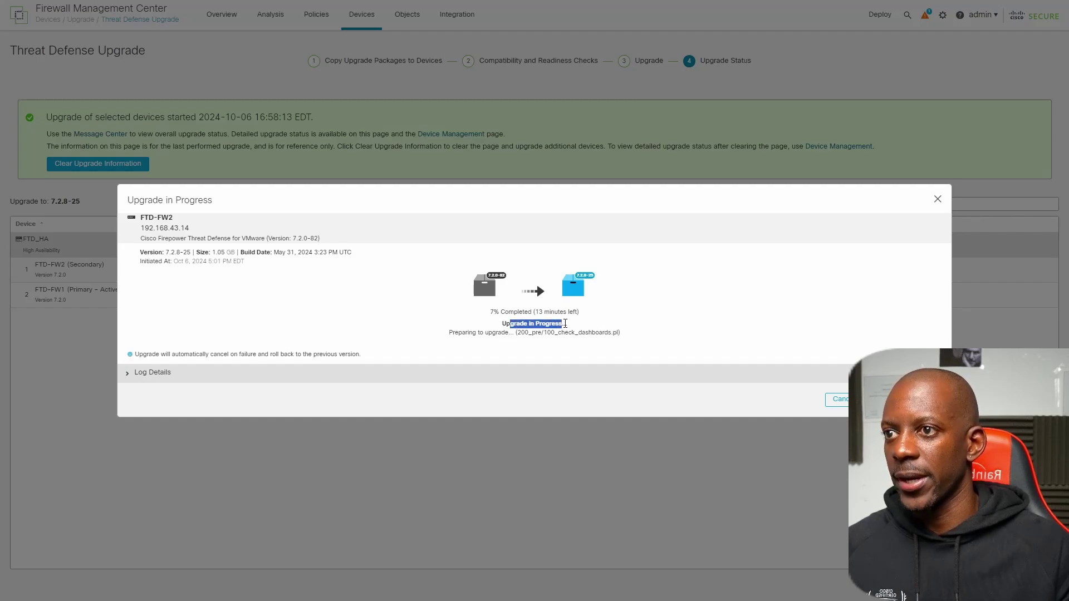
click(492, 315)
drag(493, 315, 521, 315)
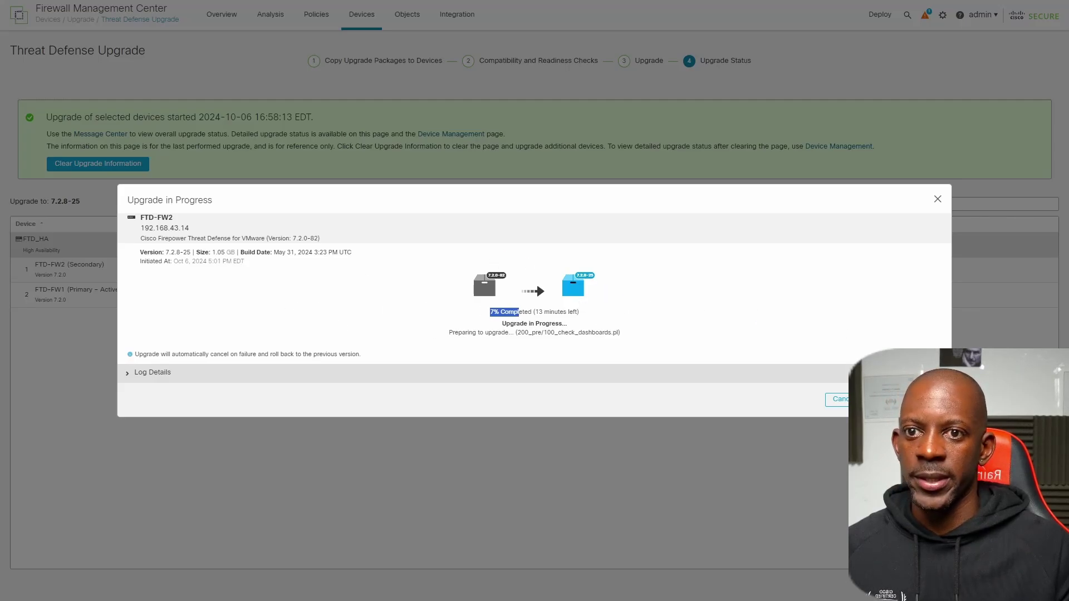
key(Escape)
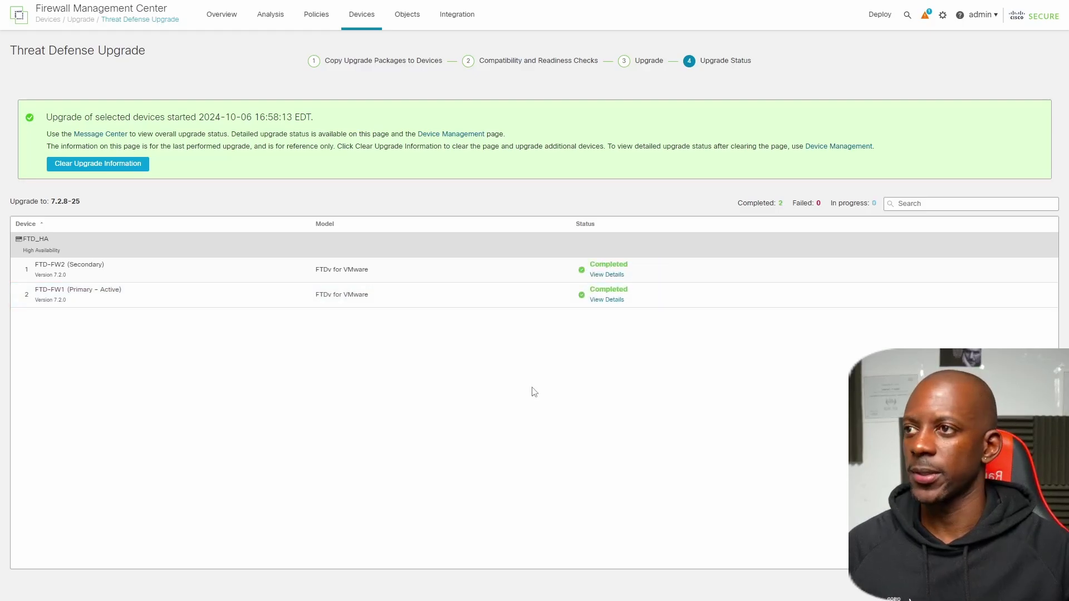
click(607, 274)
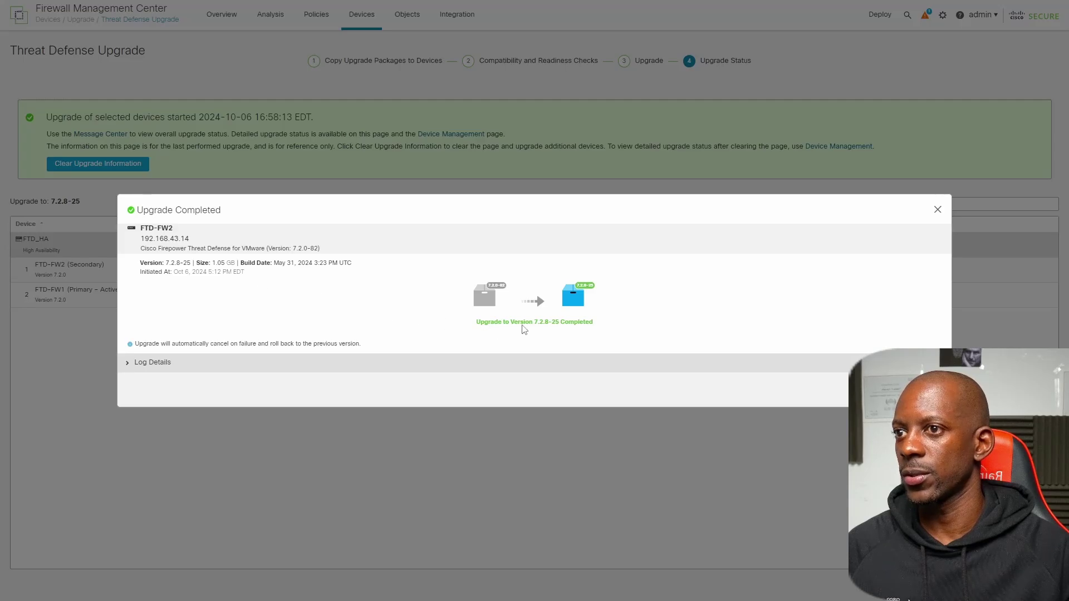
drag(504, 322, 594, 323)
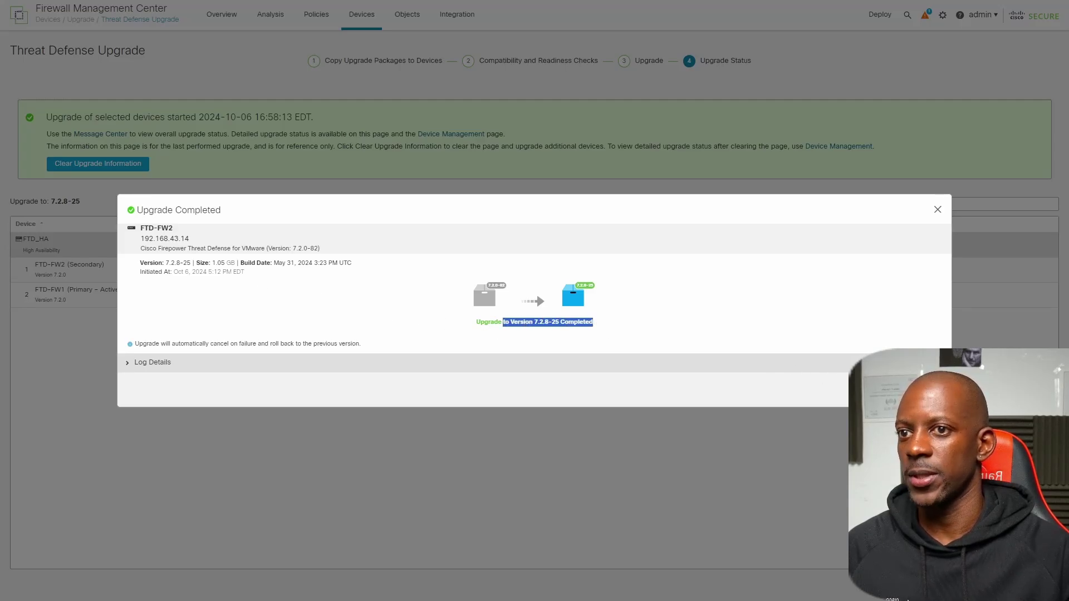
key(Escape)
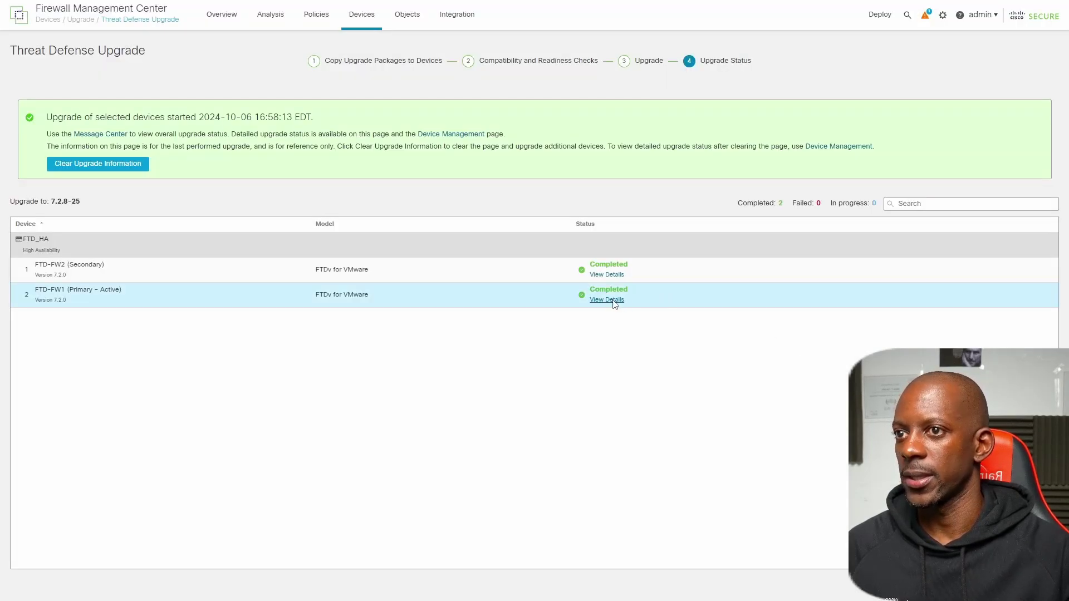
click(613, 300)
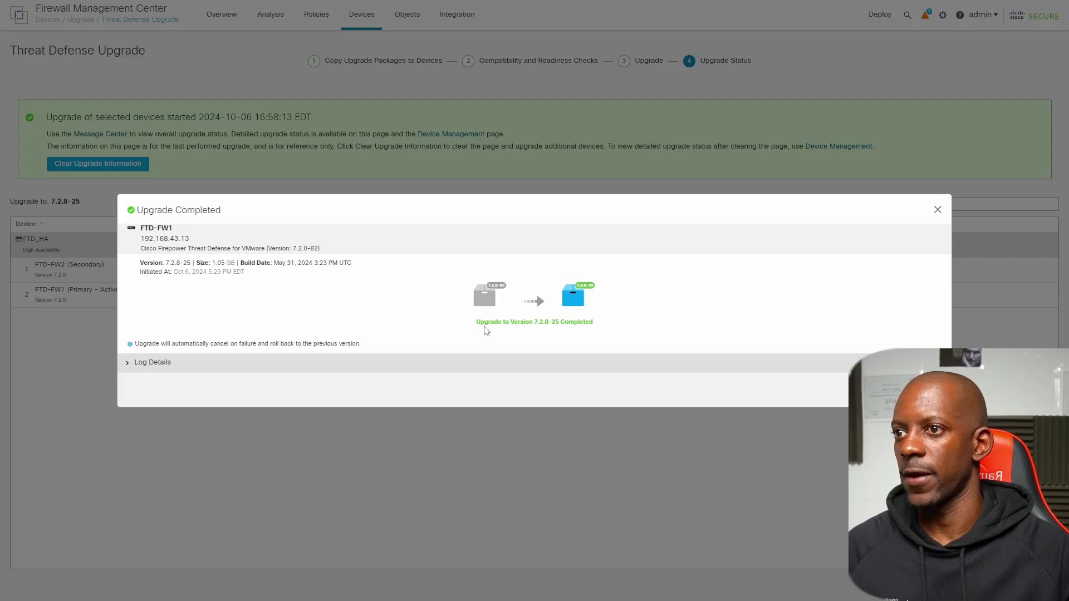
drag(489, 322, 634, 323)
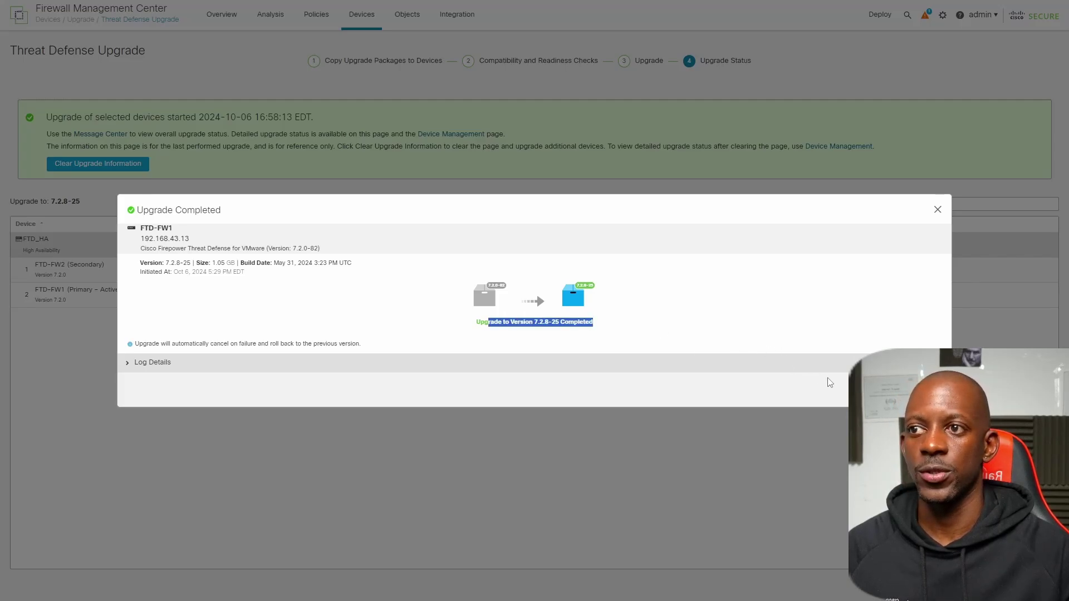
key(Escape)
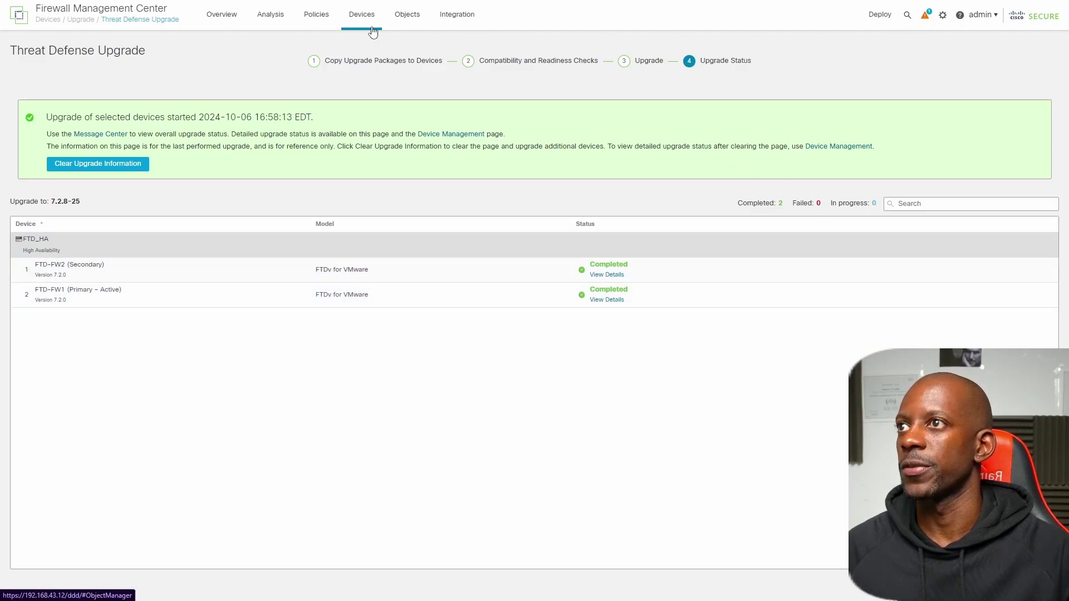
- Deploy the pending policy changes to FTD_HA, ignoring the validation warnings
mouse_move(361, 22)
click(384, 48)
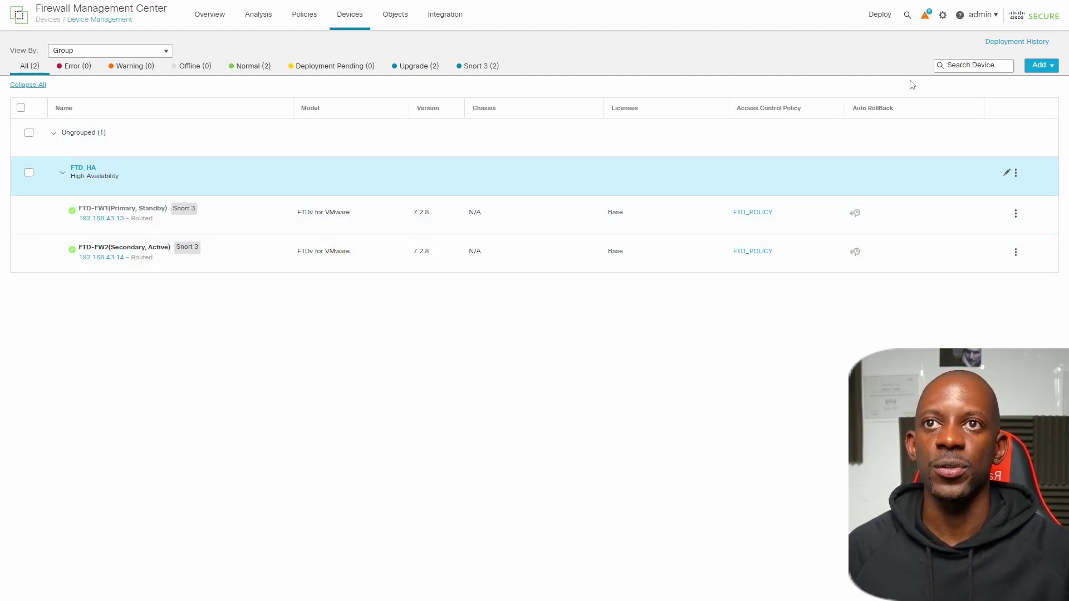
click(879, 16)
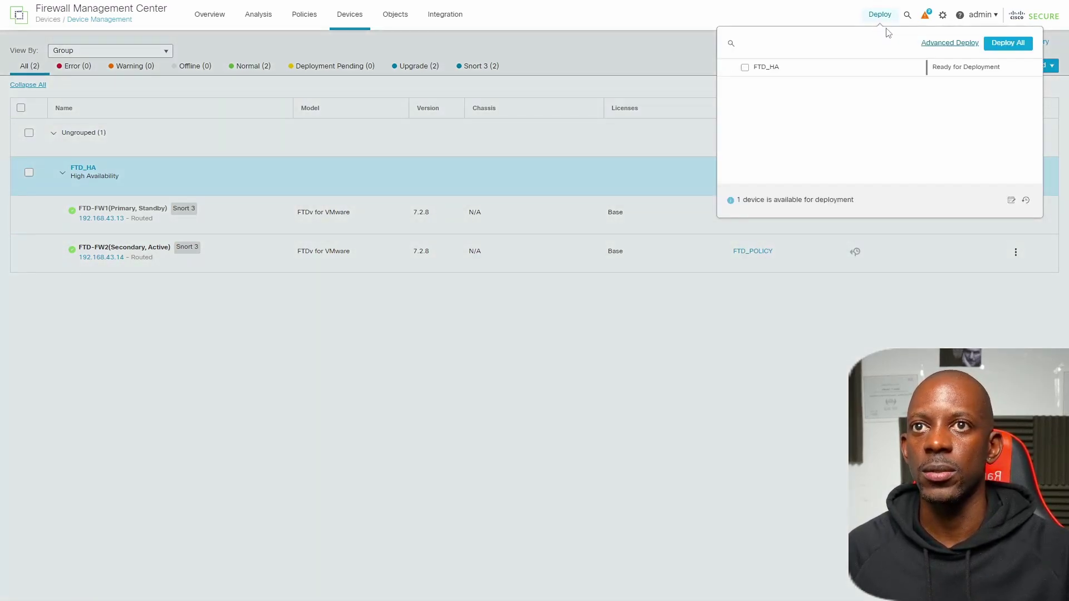
click(745, 68)
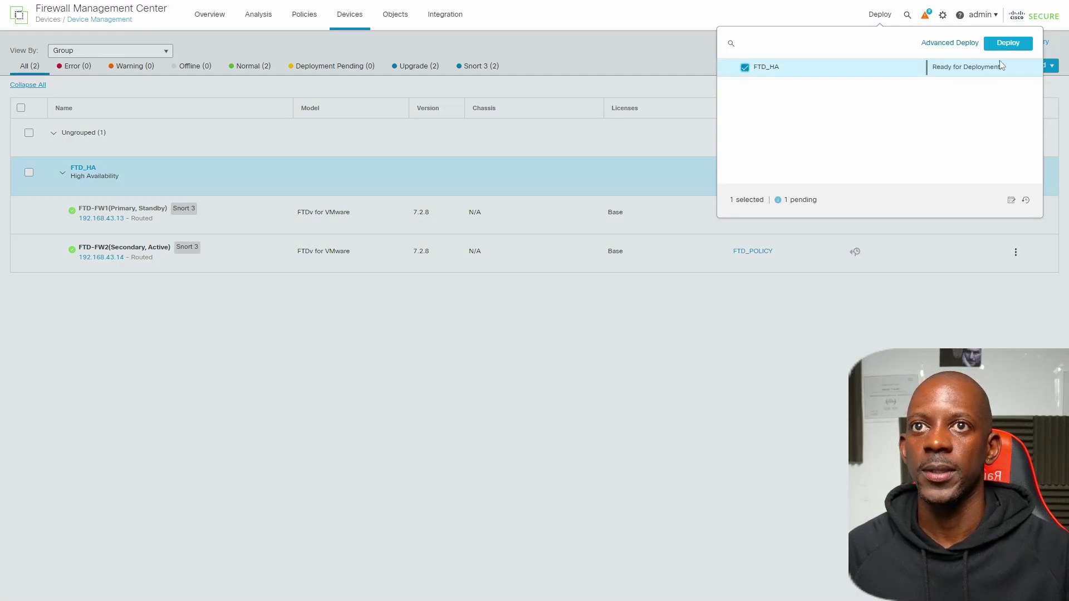
click(1014, 45)
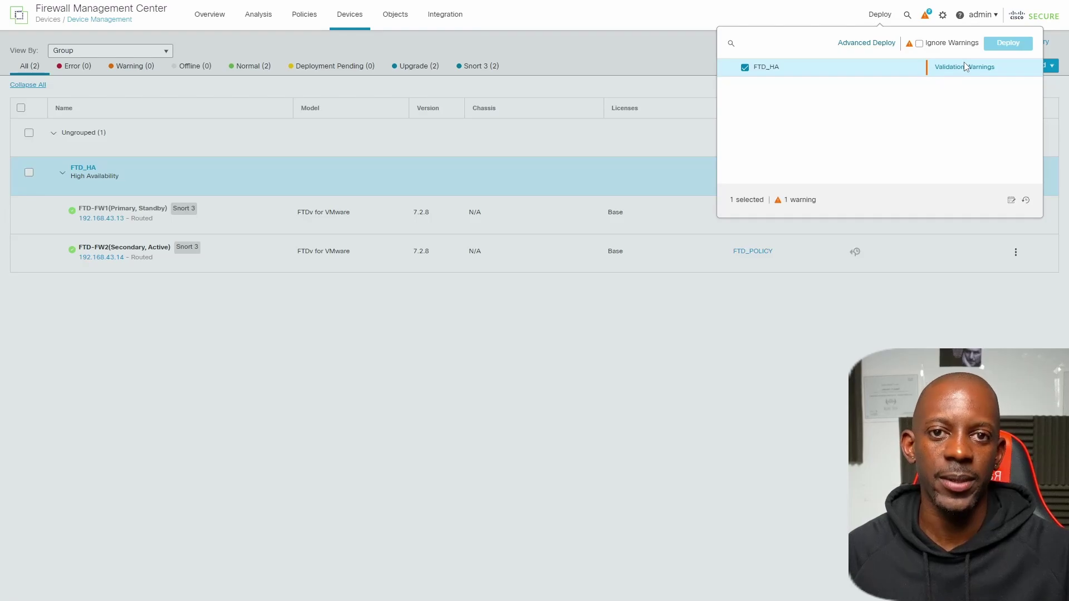
click(919, 44)
click(1003, 49)
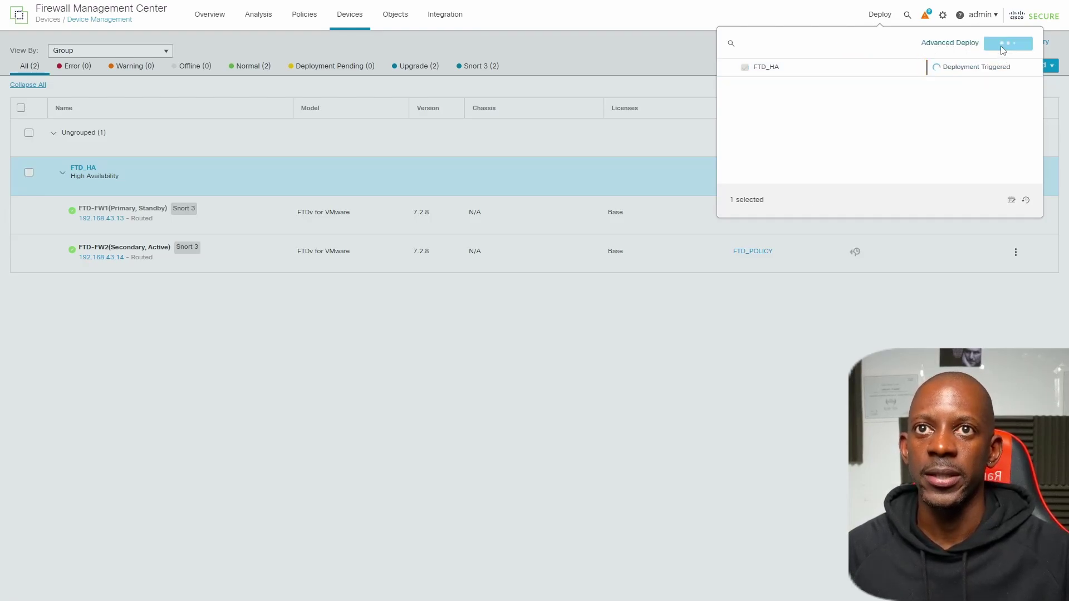
click(424, 437)
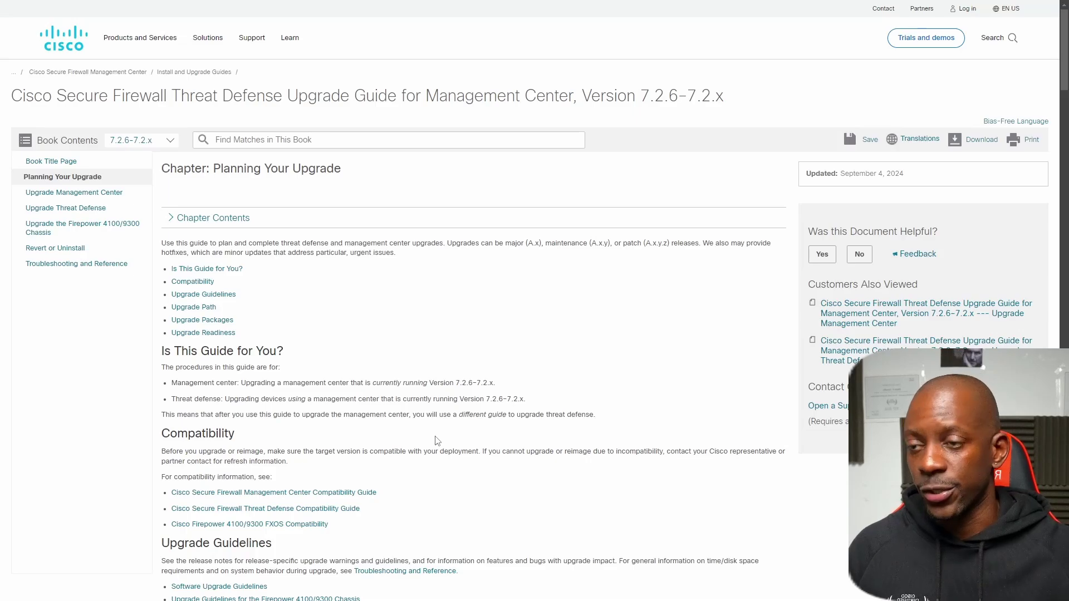
- Go back to Cisco's Install and Upgrade Guides listing with Alt+Left
key(alt+Left)
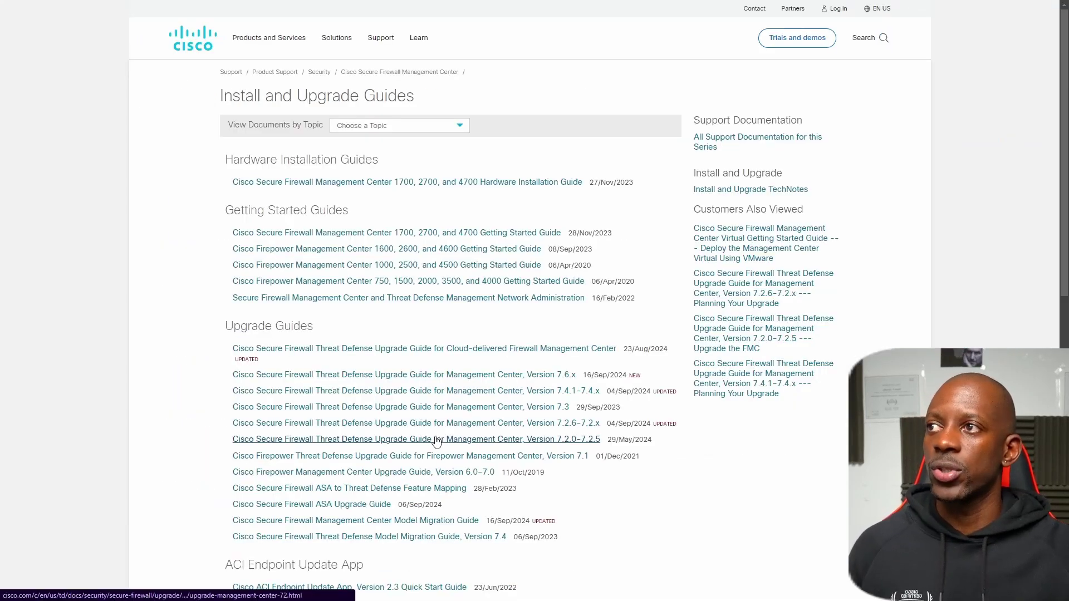